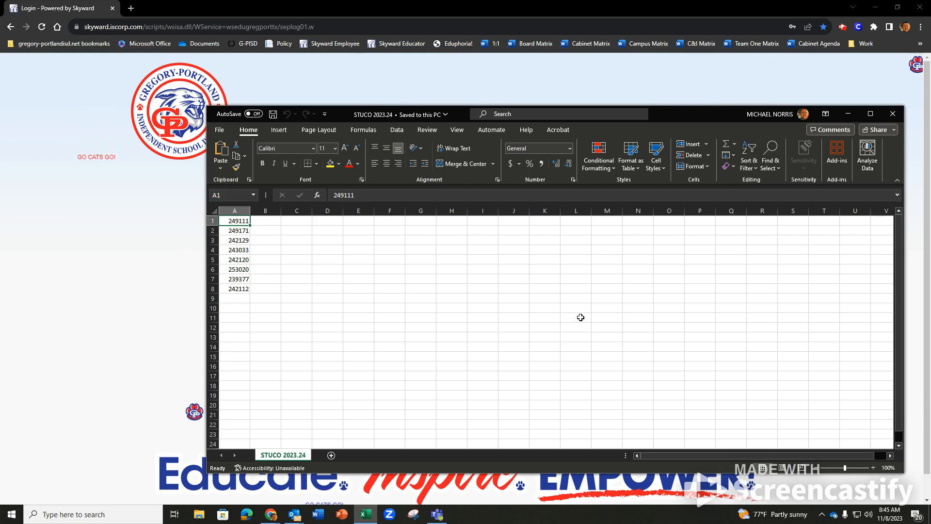
{"action": "left_click_drag", "start_coordinate": [697, 115], "coordinate": [659, 83]}
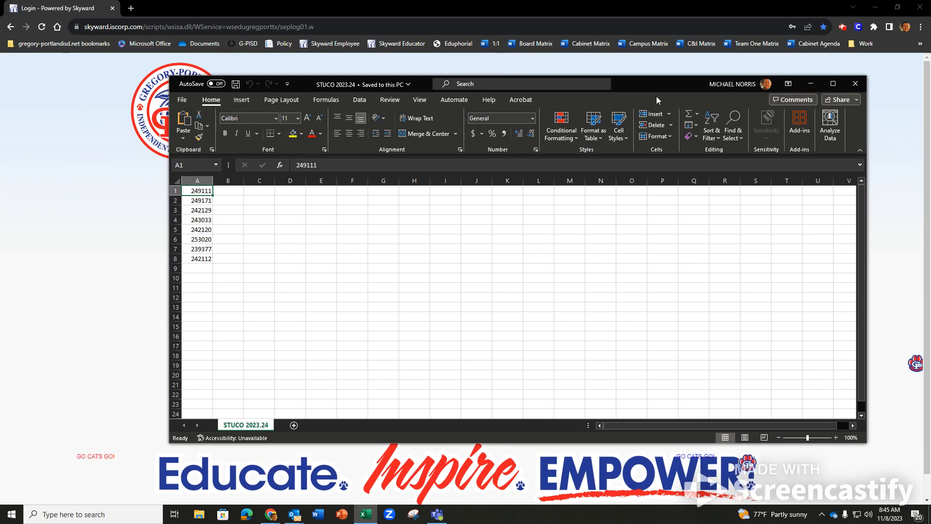
{"action": "left_click", "coordinate": [193, 258]}
{"action": "left_click", "coordinate": [202, 238]}
{"action": "left_click", "coordinate": [203, 230]}
{"action": "left_click", "coordinate": [203, 220]}
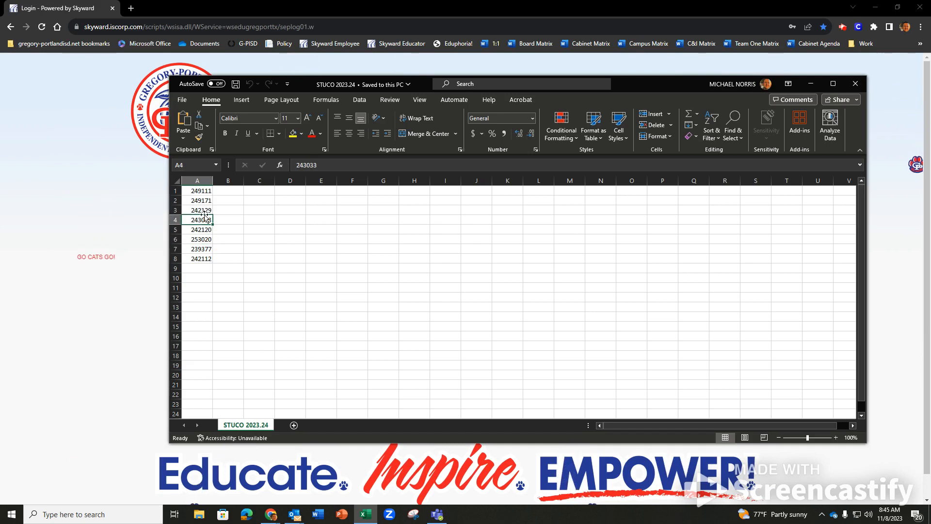
{"action": "left_click", "coordinate": [208, 210]}
{"action": "left_click", "coordinate": [207, 201]}
Step through the IDs from 249111 down to 242120, then bring up the workbook's File options.
{"action": "left_click", "coordinate": [200, 191]}
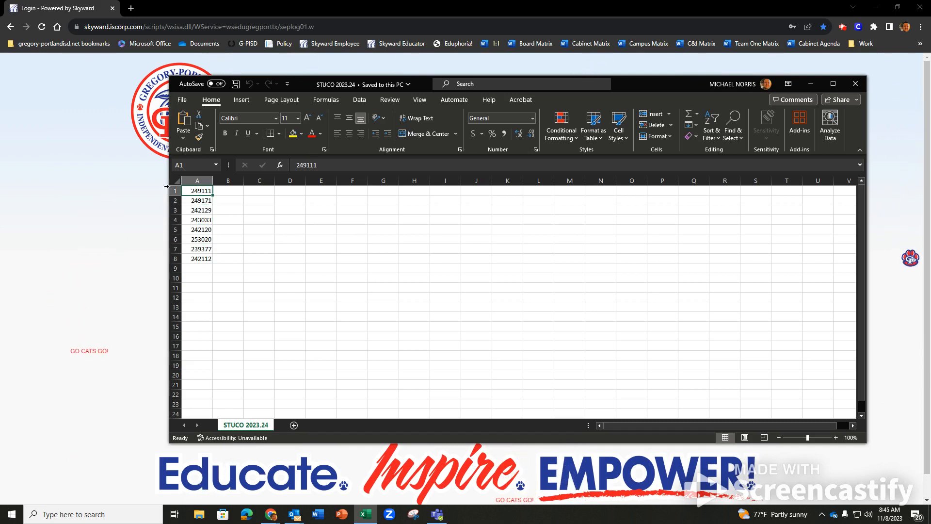
{"action": "left_click", "coordinate": [205, 201]}
{"action": "left_click", "coordinate": [205, 210]}
{"action": "left_click", "coordinate": [205, 220]}
{"action": "left_click", "coordinate": [203, 229]}
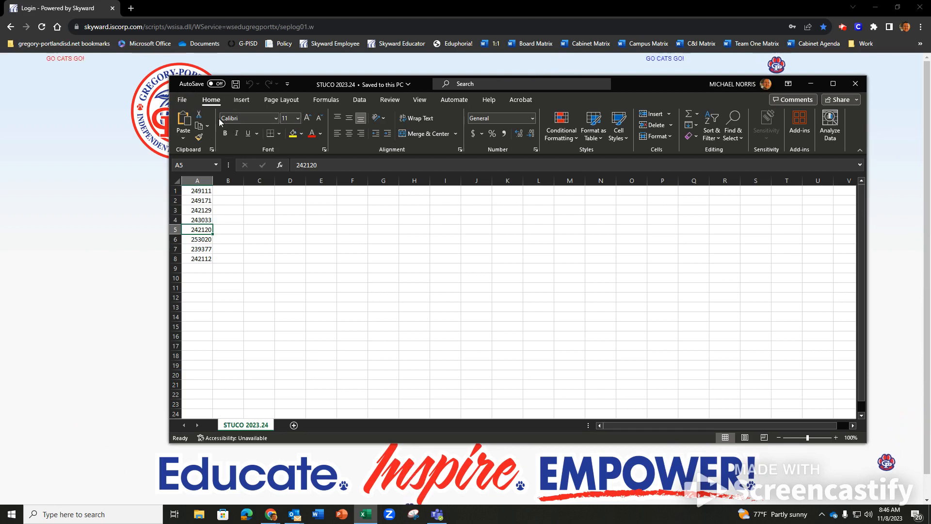
{"action": "left_click", "coordinate": [182, 99]}
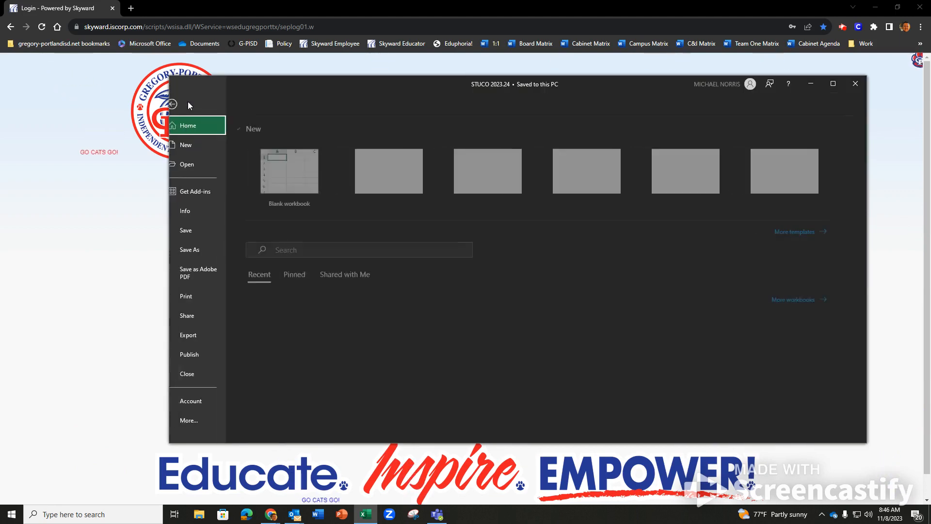
Save STUCO 2023.24 over the existing Desktop file as CSV UTF-8, then close Excel.
{"action": "left_click", "coordinate": [199, 249]}
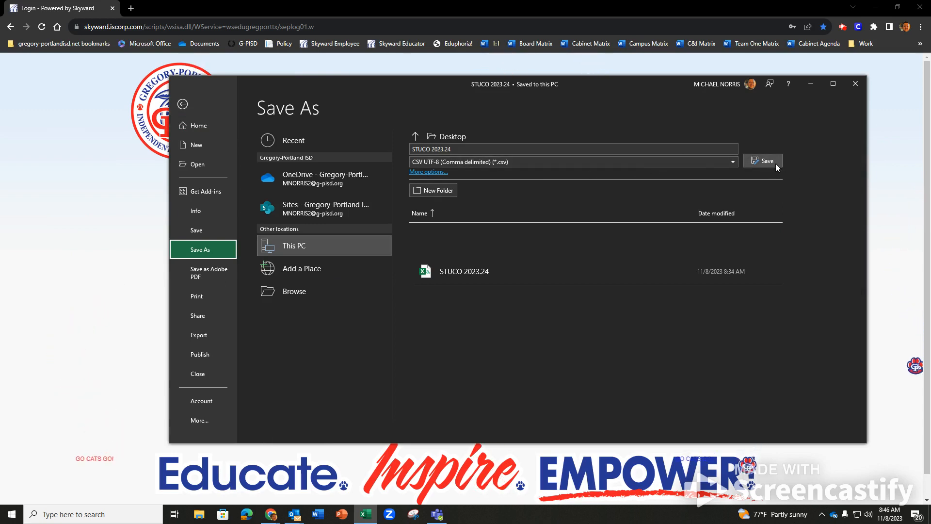
{"action": "left_click", "coordinate": [760, 160]}
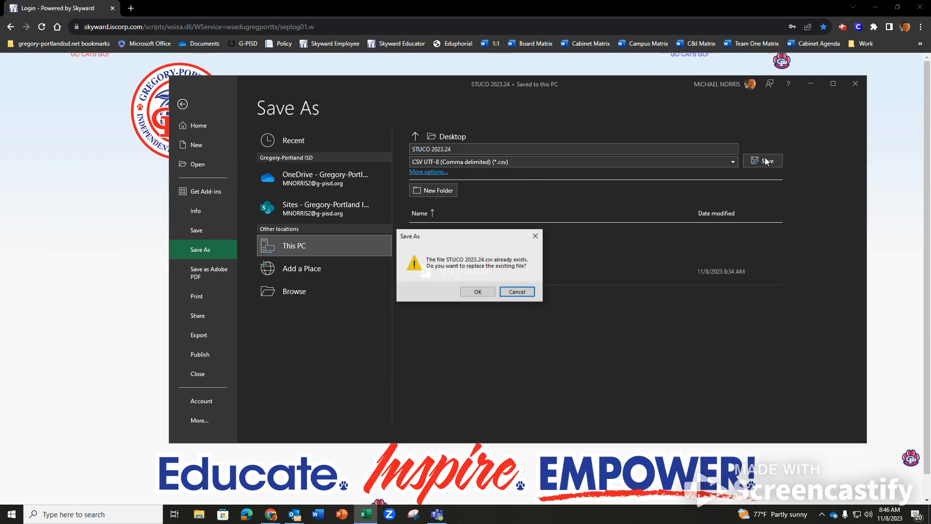
{"action": "left_click", "coordinate": [477, 291]}
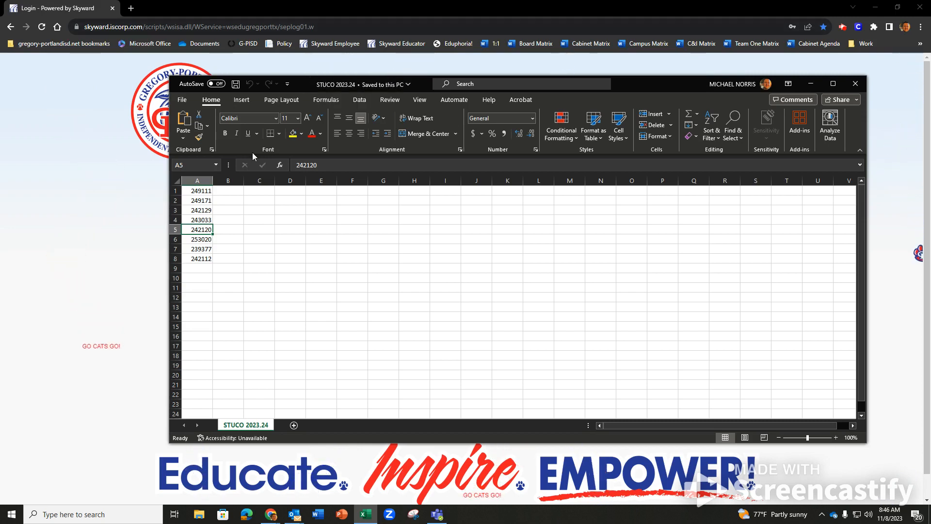
{"action": "left_click", "coordinate": [855, 84]}
Sign in to Skyward with the saved Chrome login and maximize the Student Management window.
{"action": "left_click", "coordinate": [505, 306]}
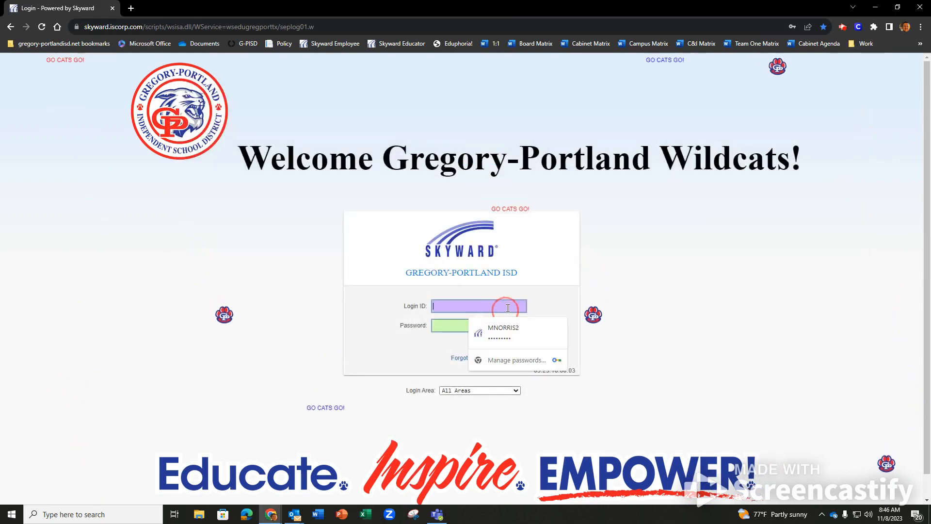
{"action": "left_click", "coordinate": [505, 328]}
{"action": "left_click", "coordinate": [516, 346]}
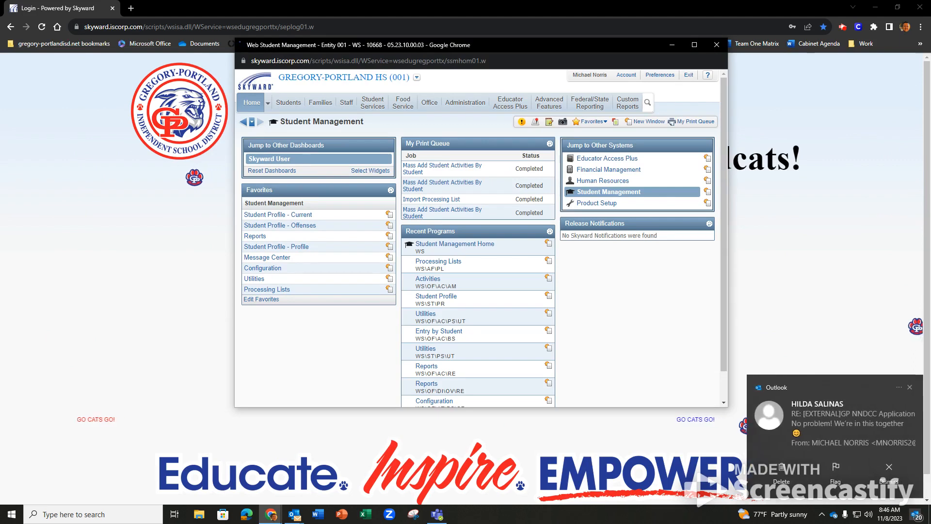
{"action": "left_click", "coordinate": [910, 389]}
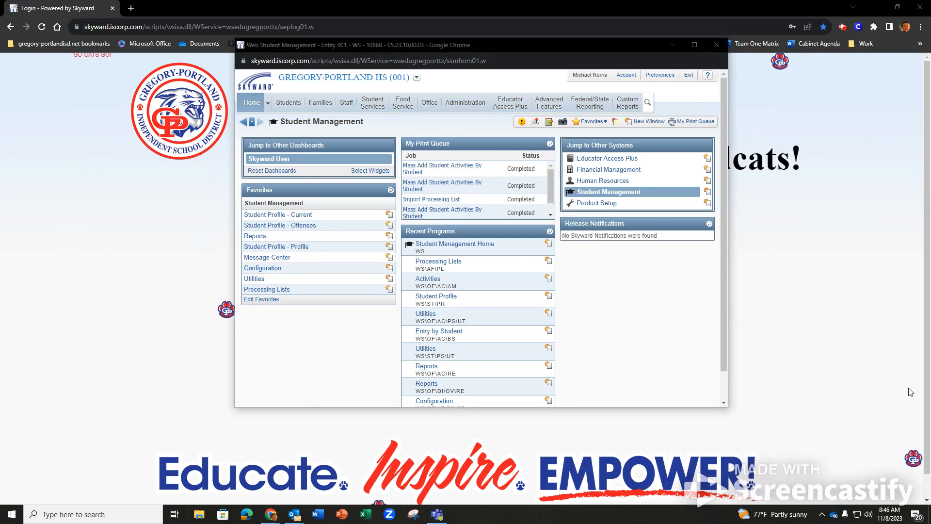
{"action": "left_click", "coordinate": [693, 45]}
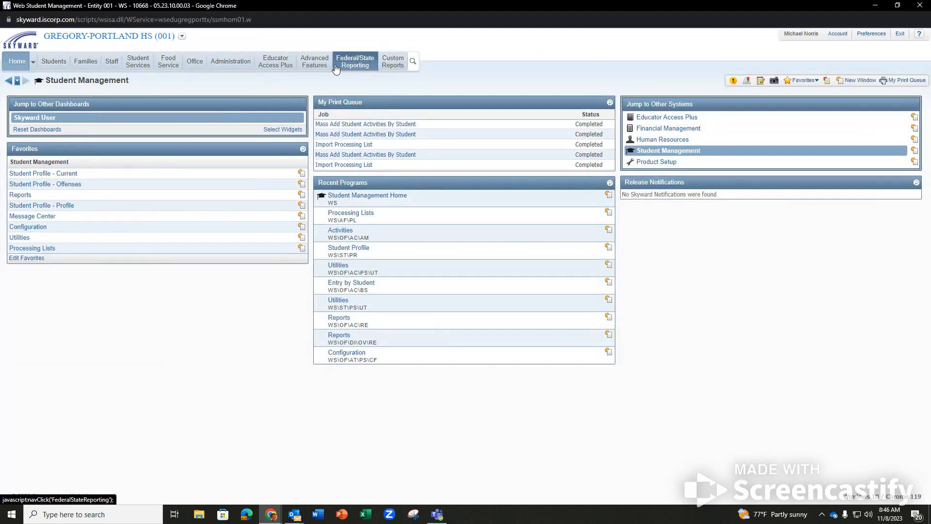
{"action": "mouse_move", "coordinate": [314, 61]}
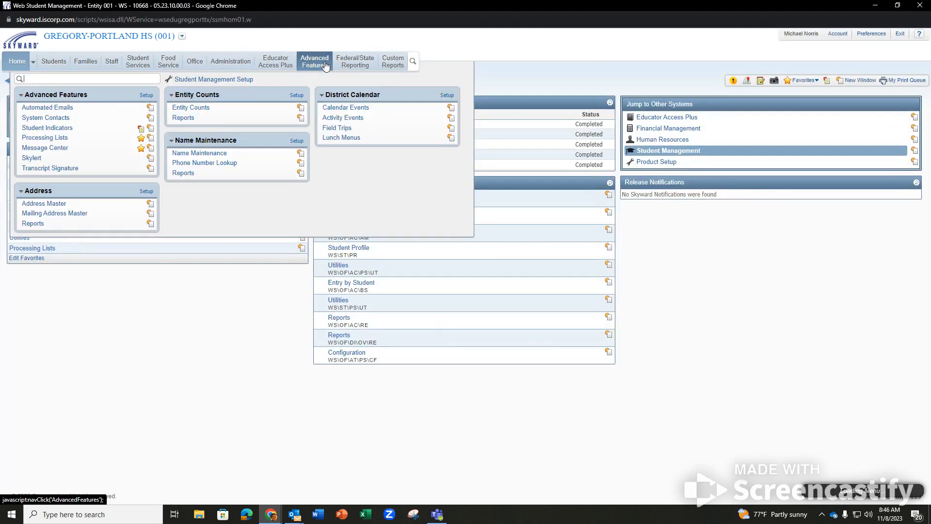
Go to Advanced Features > Processing Lists.
{"action": "left_click", "coordinate": [59, 138]}
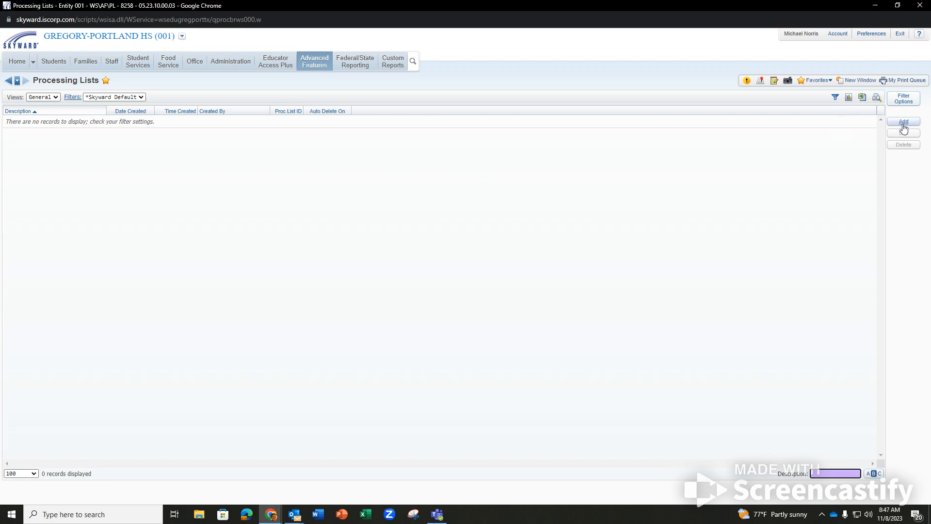
Add processing list STUCO 23.24, temporary (auto-delete 11/15/2023), private, and save it.
{"action": "left_click", "coordinate": [904, 123]}
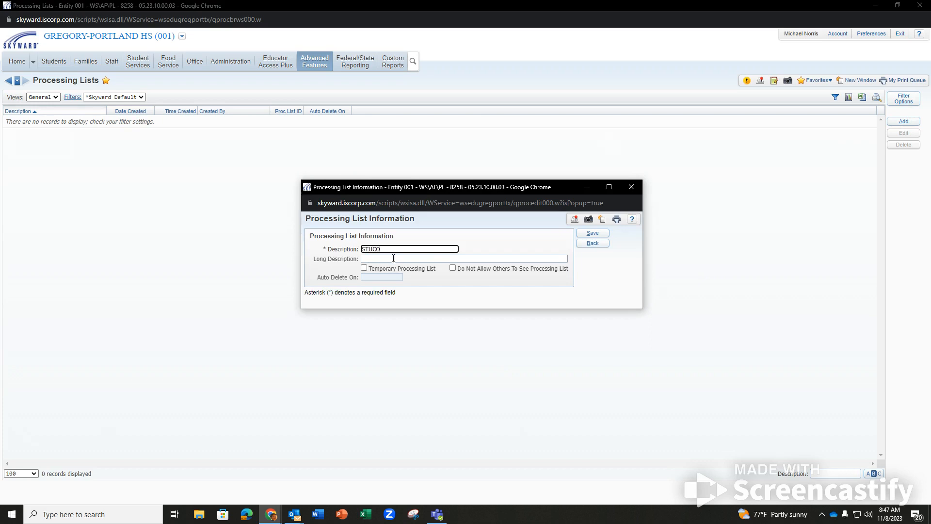
{"action": "key", "text": "Tab"}
{"action": "left_click", "coordinate": [410, 248]}
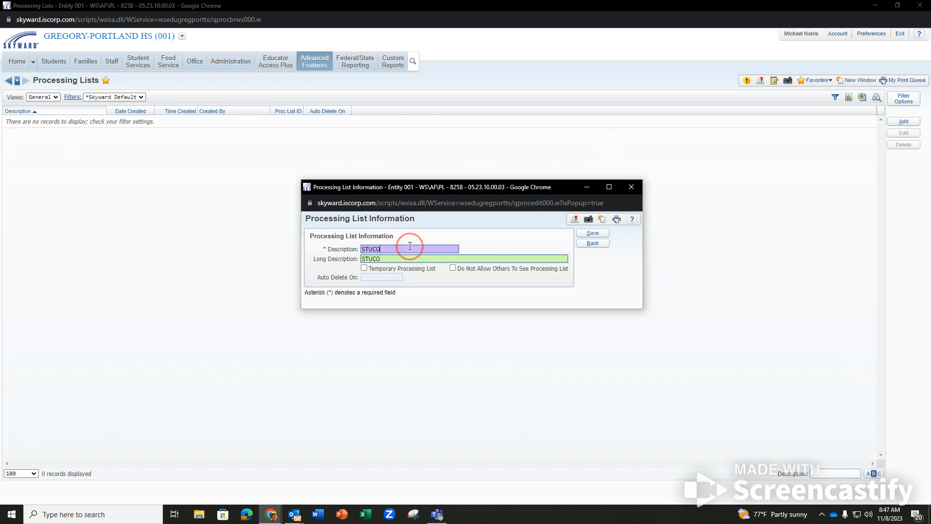
{"action": "type", "text": "23.24"}
{"action": "left_click", "coordinate": [408, 258]}
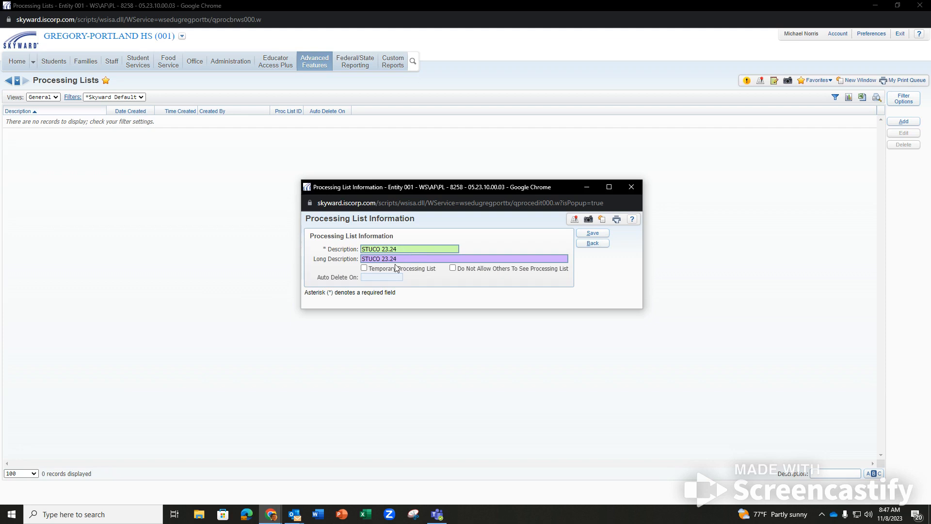
{"action": "left_click", "coordinate": [364, 269]}
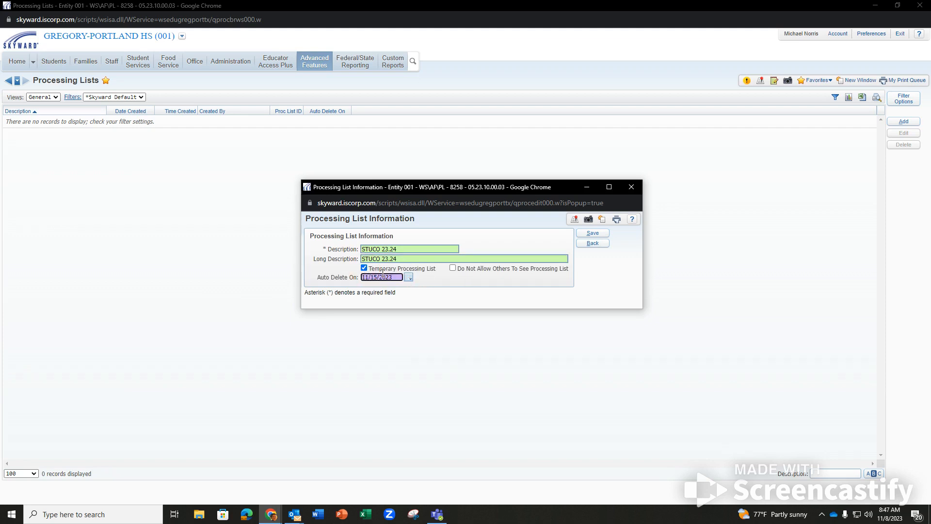
{"action": "left_click", "coordinate": [408, 279]}
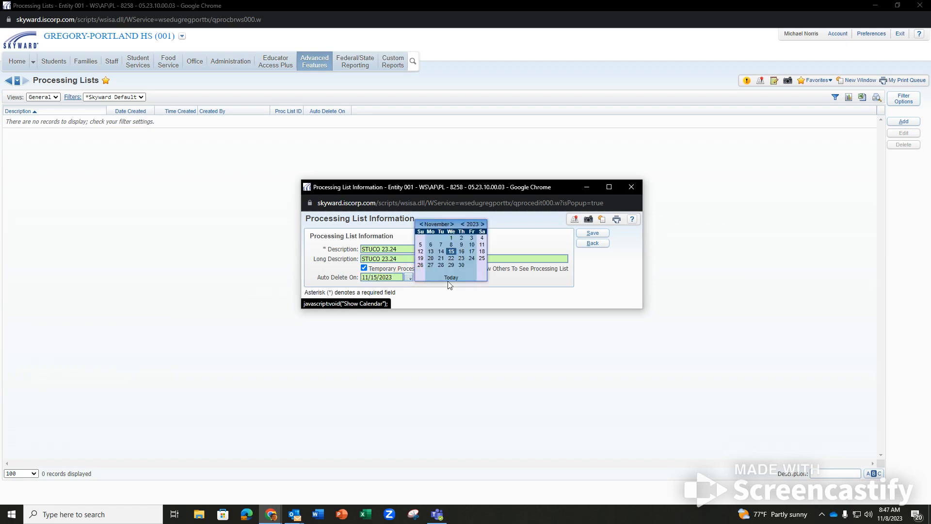
{"action": "left_click", "coordinate": [455, 298]}
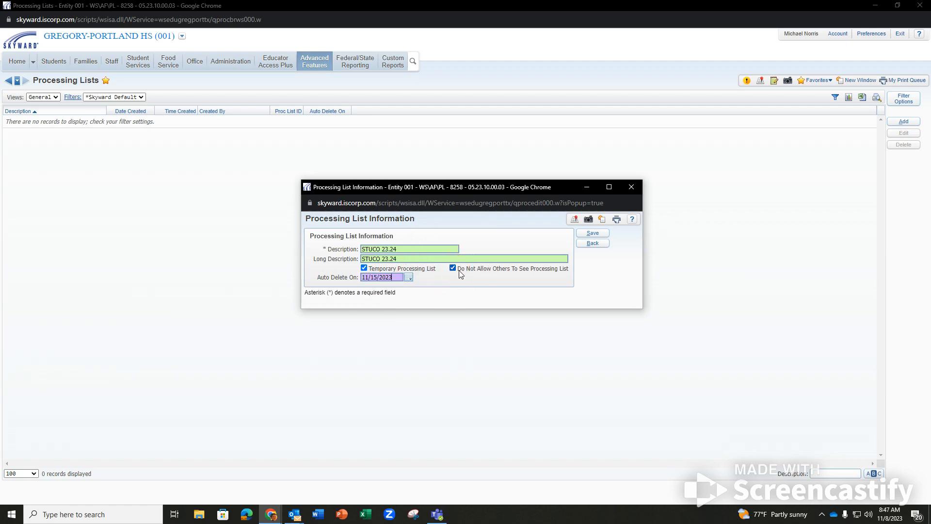
{"action": "left_click", "coordinate": [600, 233]}
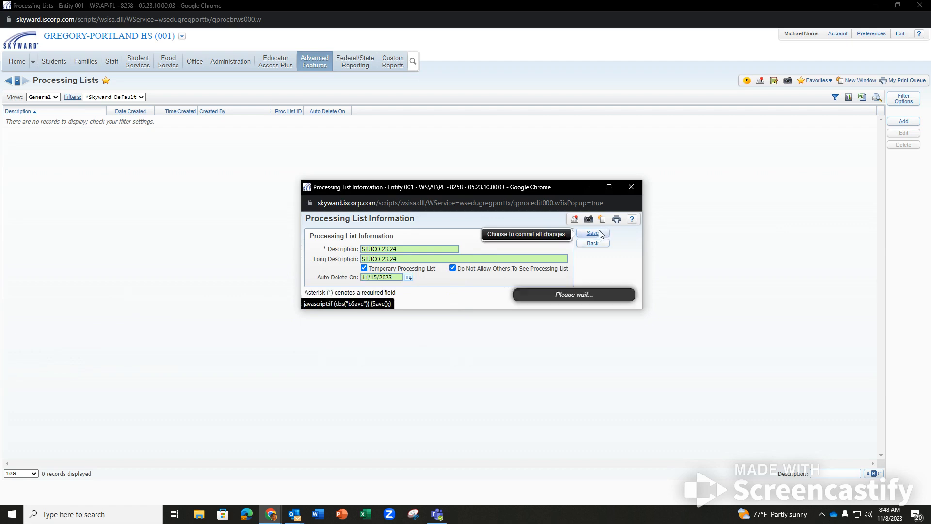
{"action": "left_click", "coordinate": [8, 120]}
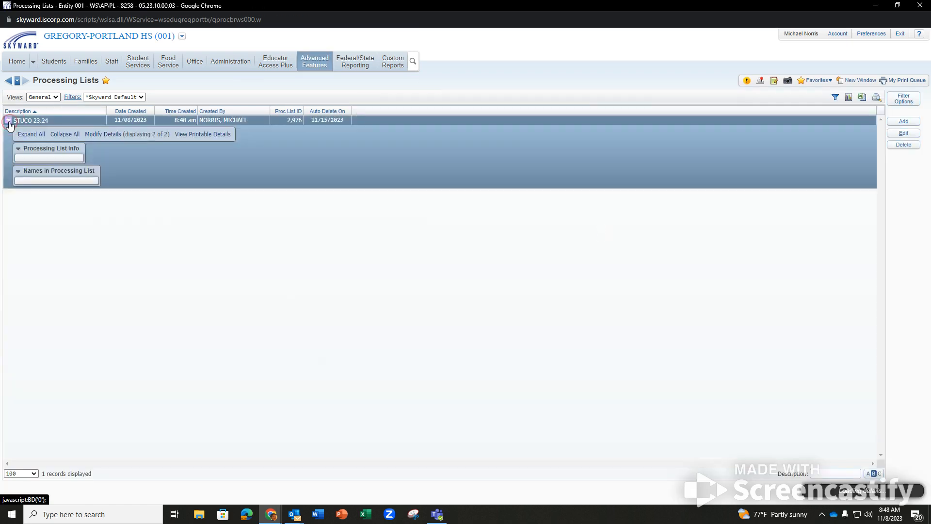
Import STUCO 2023.24.csv into the STUCO 23.24 list using List Type Other Id.
{"action": "left_click", "coordinate": [46, 196]}
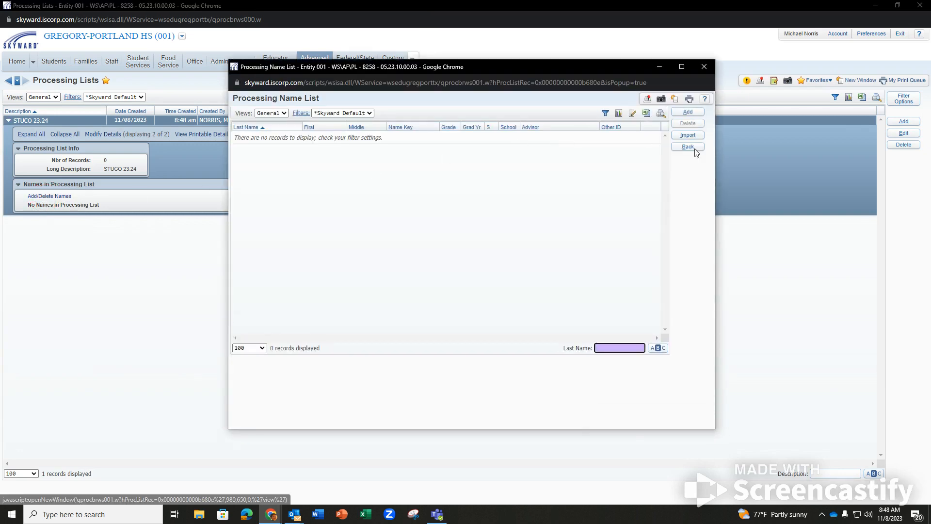
{"action": "left_click", "coordinate": [687, 134]}
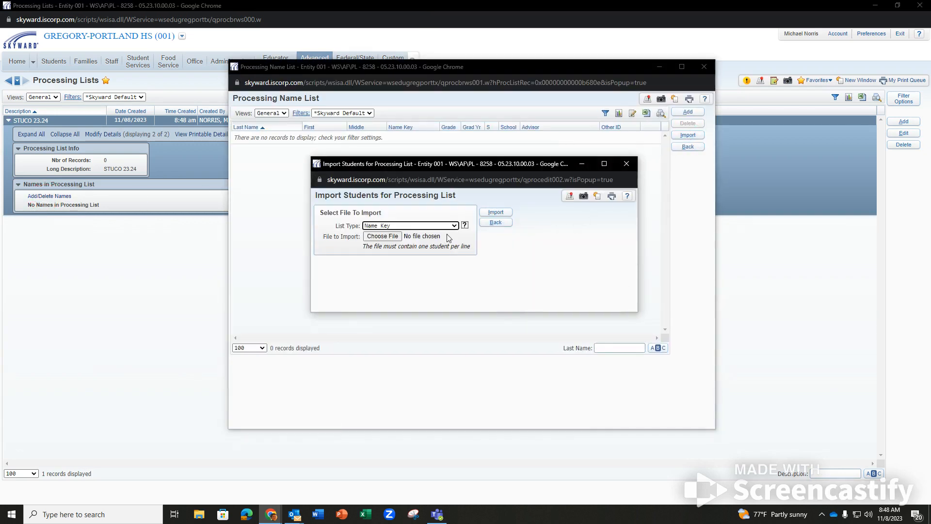
{"action": "left_click", "coordinate": [447, 227]}
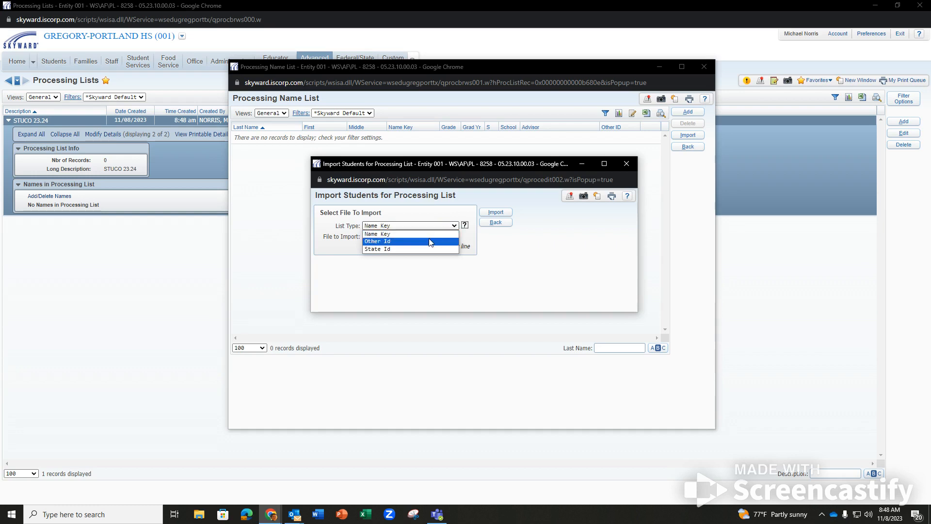
{"action": "left_click", "coordinate": [429, 242]}
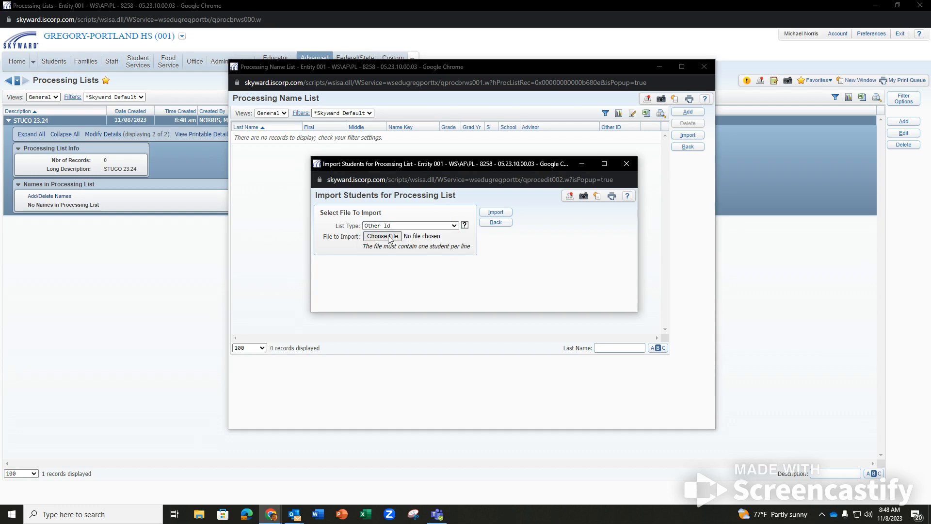
{"action": "left_click", "coordinate": [389, 239]}
{"action": "left_click", "coordinate": [422, 230]}
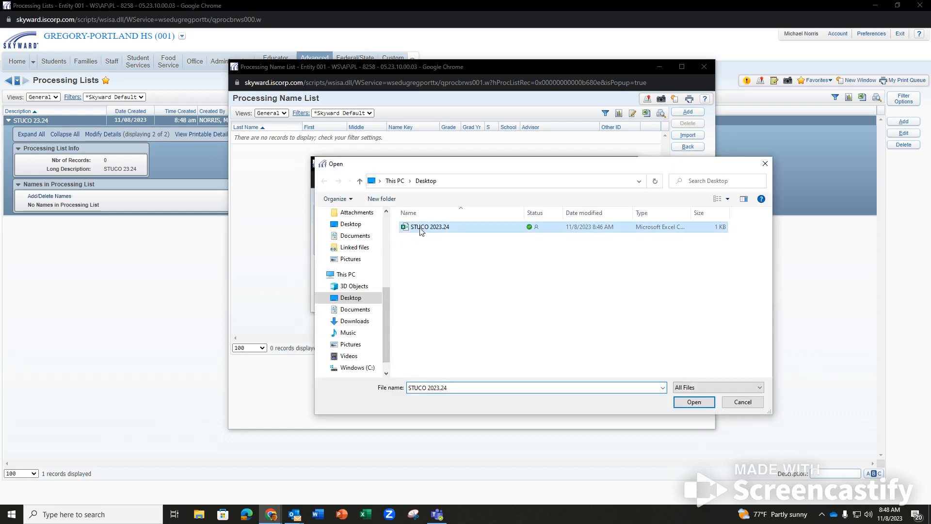
{"action": "left_click", "coordinate": [694, 402]}
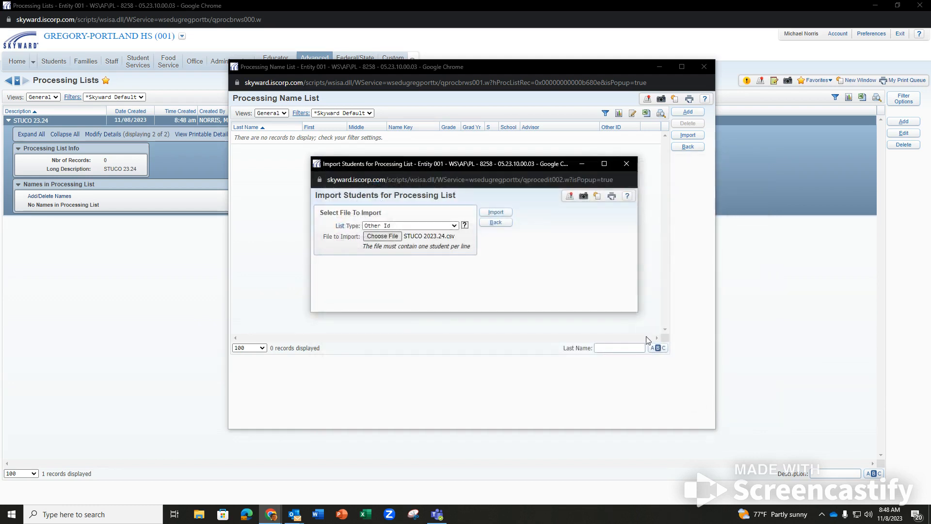
{"action": "left_click", "coordinate": [495, 212]}
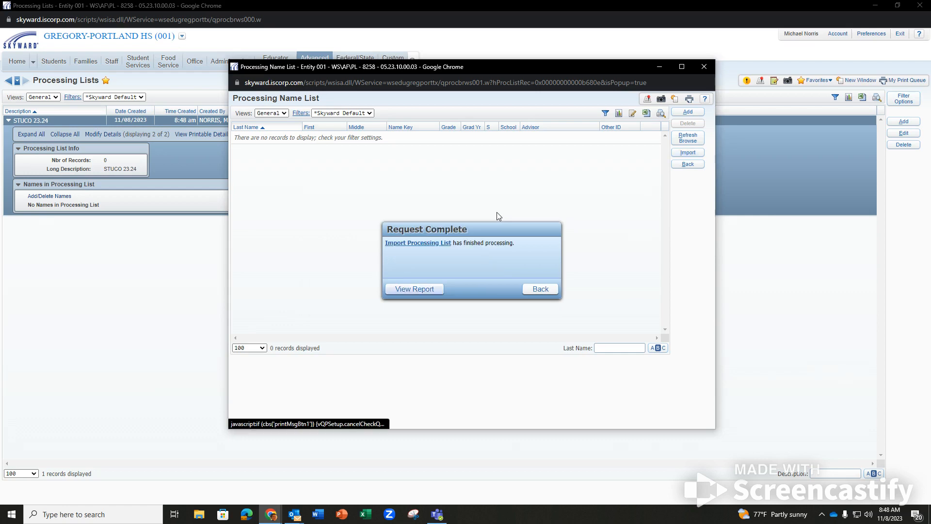
Review the import report showing 8 students, then return to the Student Management home page.
{"action": "left_click", "coordinate": [408, 289]}
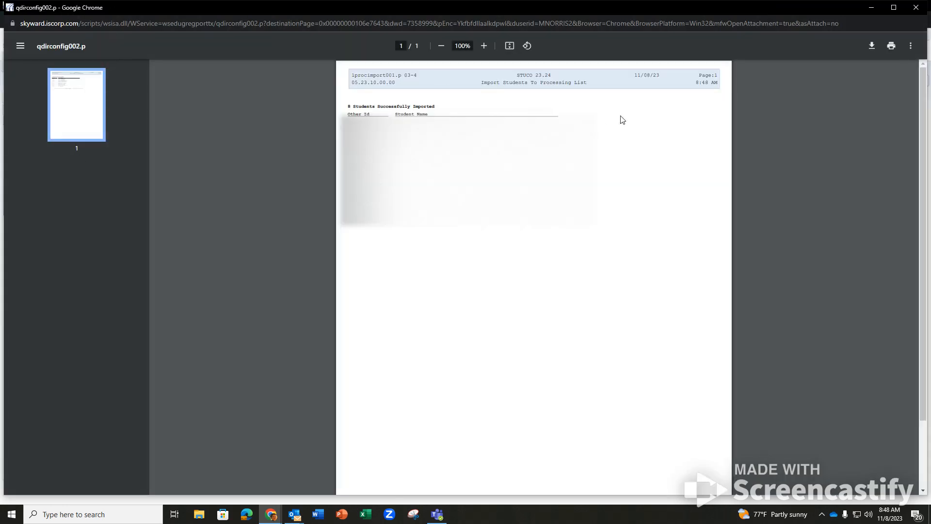
{"action": "left_click", "coordinate": [916, 7]}
{"action": "left_click", "coordinate": [687, 164]}
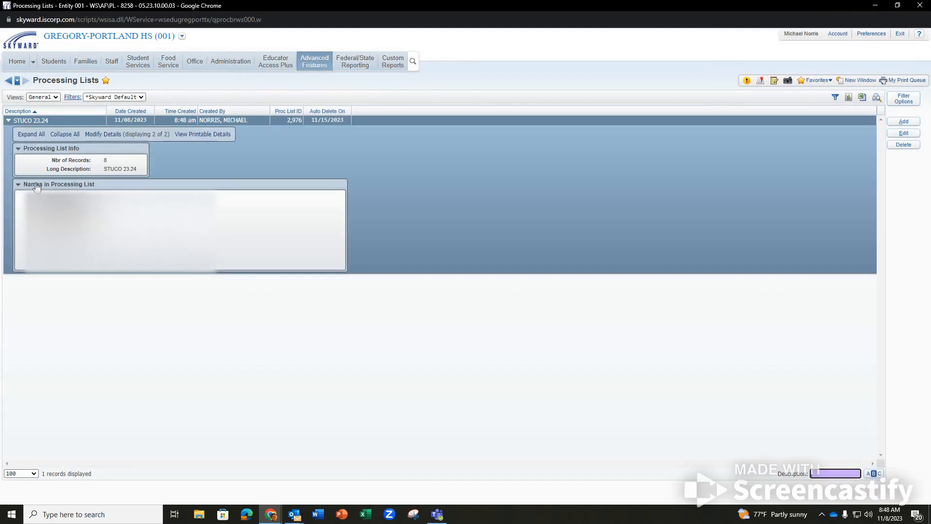
{"action": "left_click", "coordinate": [9, 120]}
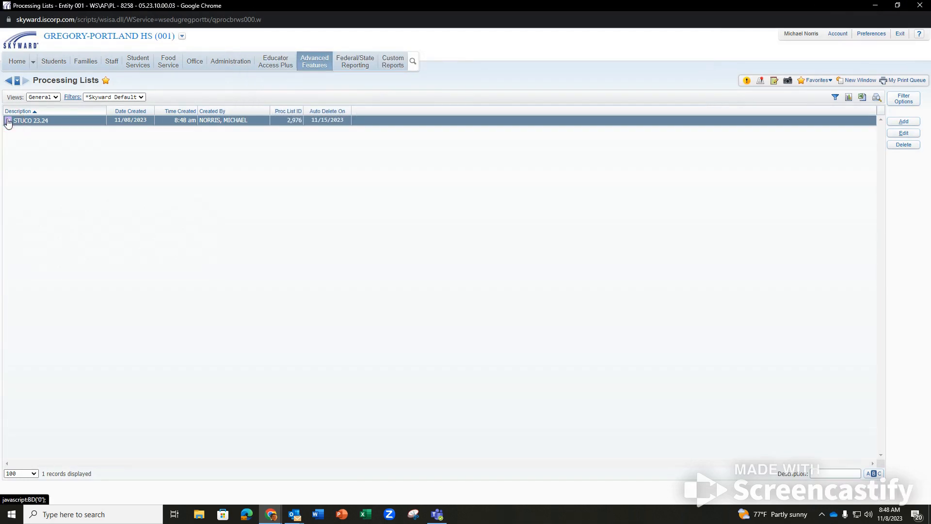
{"action": "left_click", "coordinate": [7, 66]}
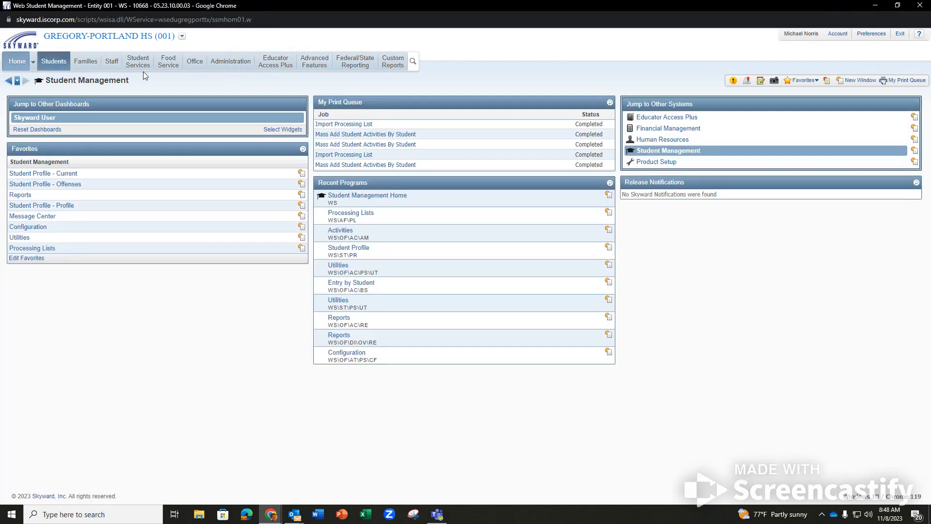
Open Office > Activities, browse the 59 activities, and start a new activity record.
{"action": "left_click", "coordinate": [203, 65]}
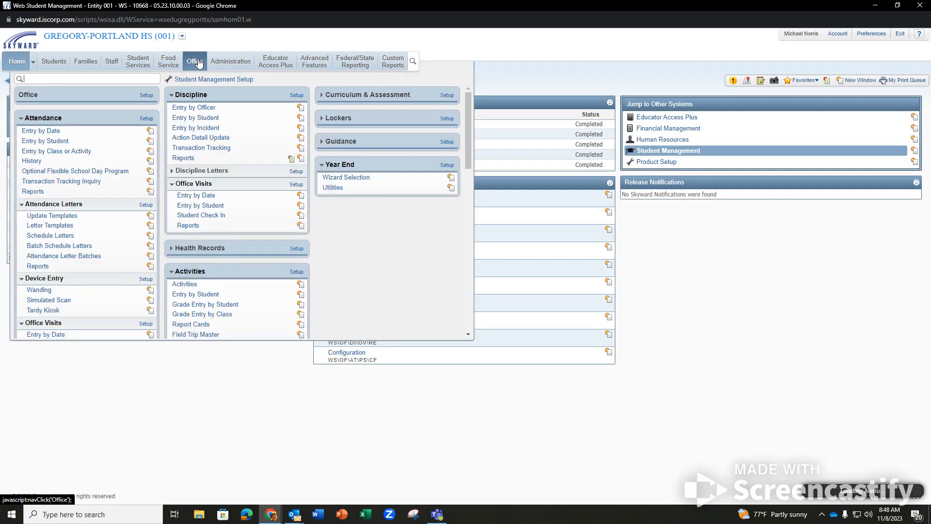
{"action": "left_click", "coordinate": [195, 285]}
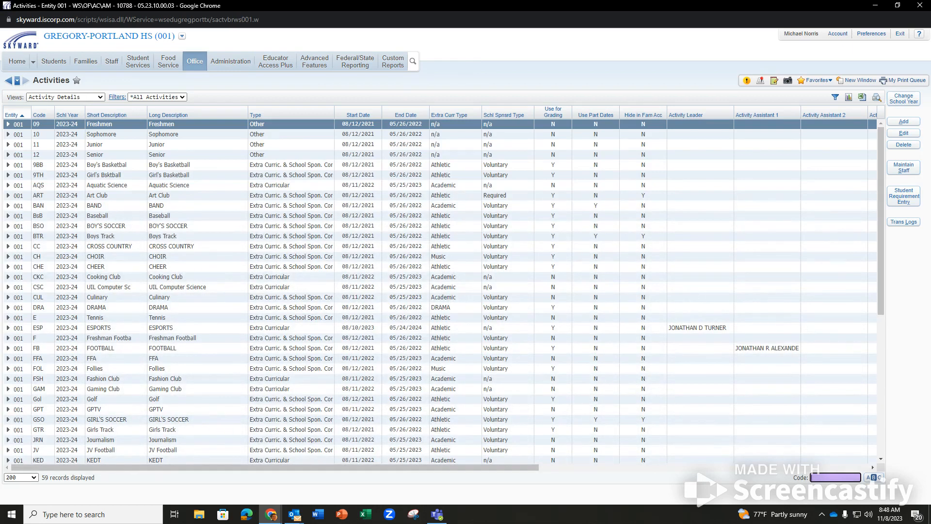
{"action": "scroll", "coordinate": [286, 326], "scroll_direction": "down", "scroll_amount": 5}
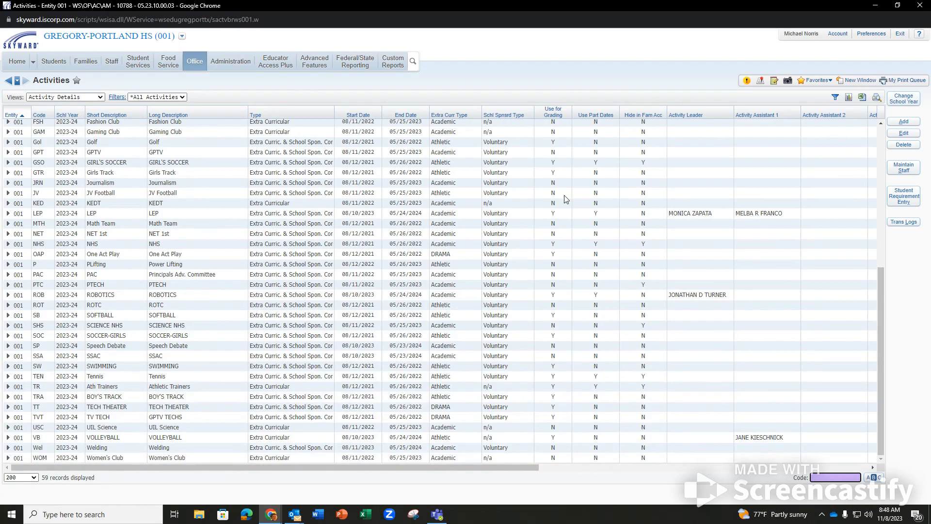
{"action": "scroll", "coordinate": [565, 199], "scroll_direction": "up", "scroll_amount": 1}
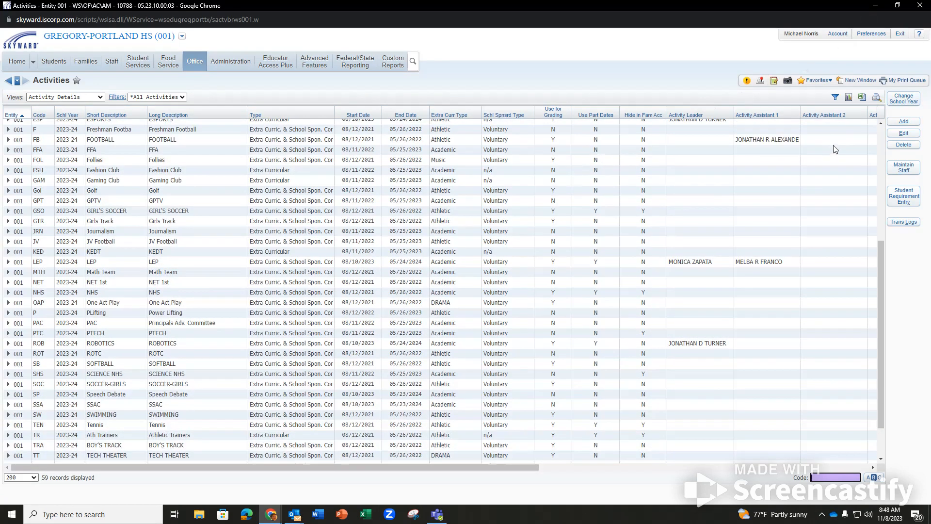
{"action": "left_click", "coordinate": [904, 121]}
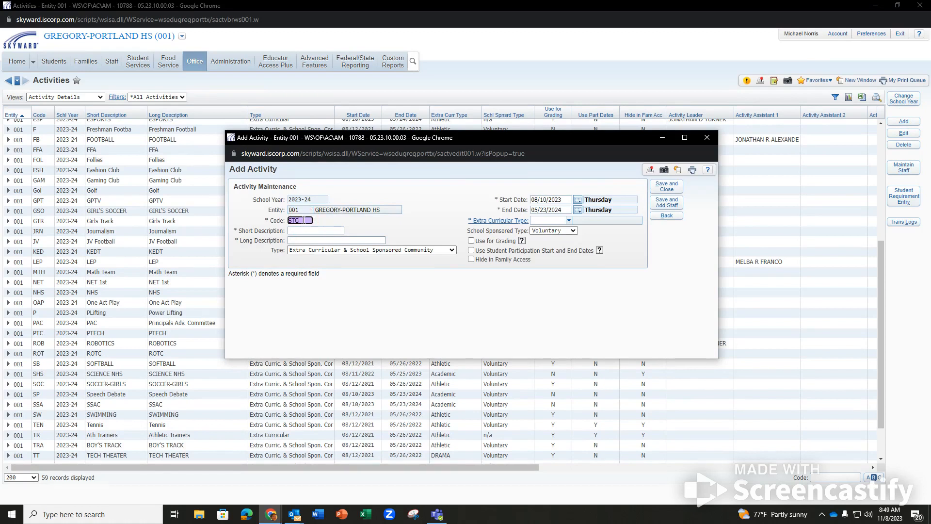
Create activity STC (STUCO, Student Council) as Extra Curricular, type Academic, and save to add staff.
{"action": "left_click", "coordinate": [307, 231]}
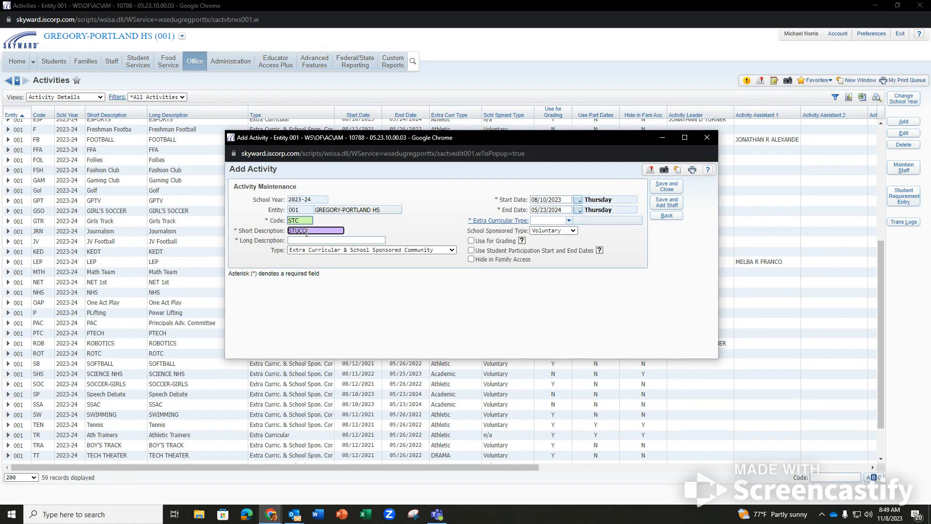
{"action": "key", "text": "Tab"}
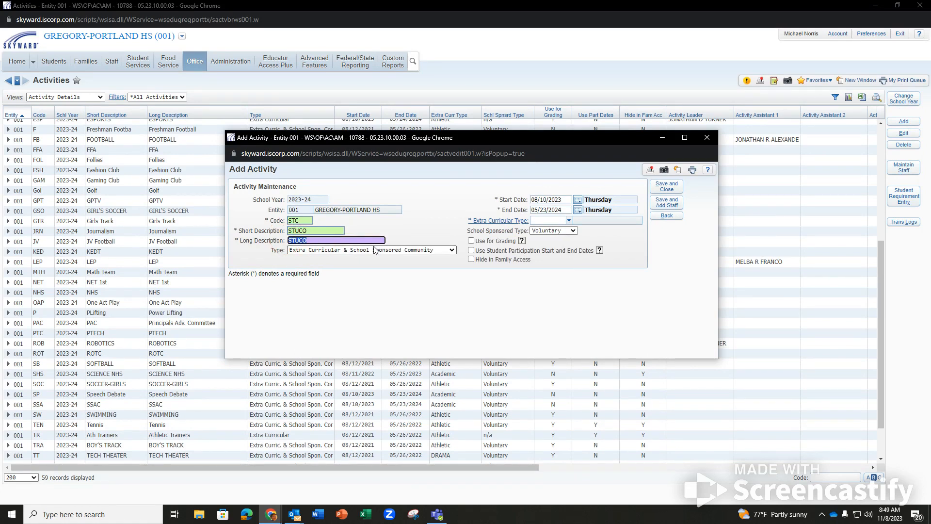
{"action": "type", "text": "Student Council"}
{"action": "left_click", "coordinate": [376, 250]}
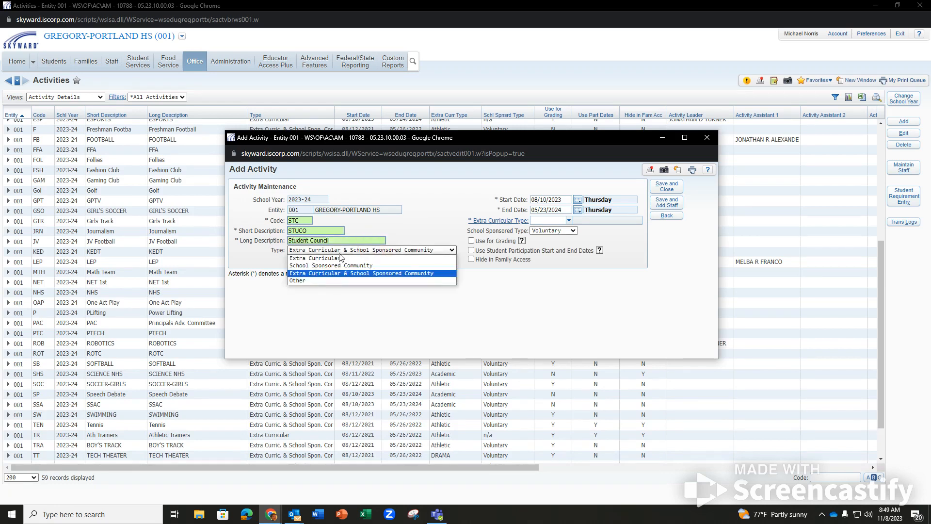
{"action": "left_click", "coordinate": [341, 258]}
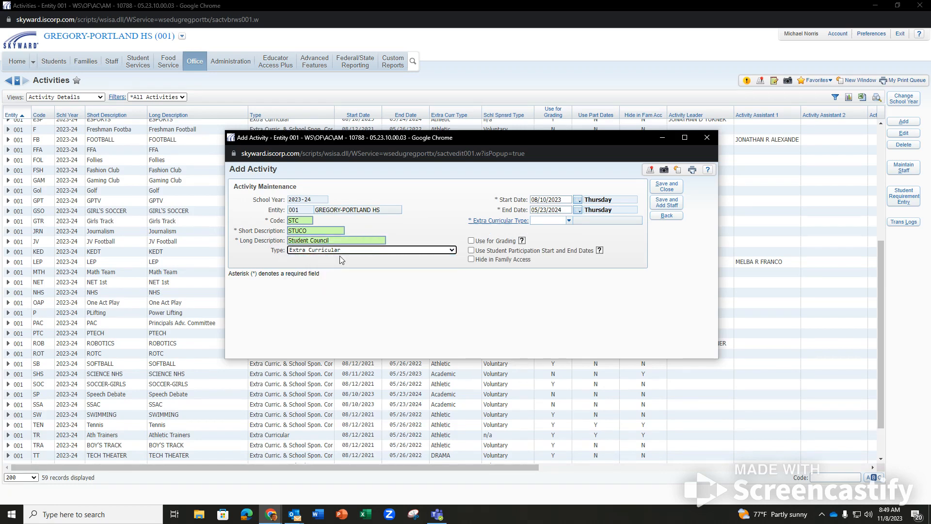
{"action": "left_click", "coordinate": [569, 221]}
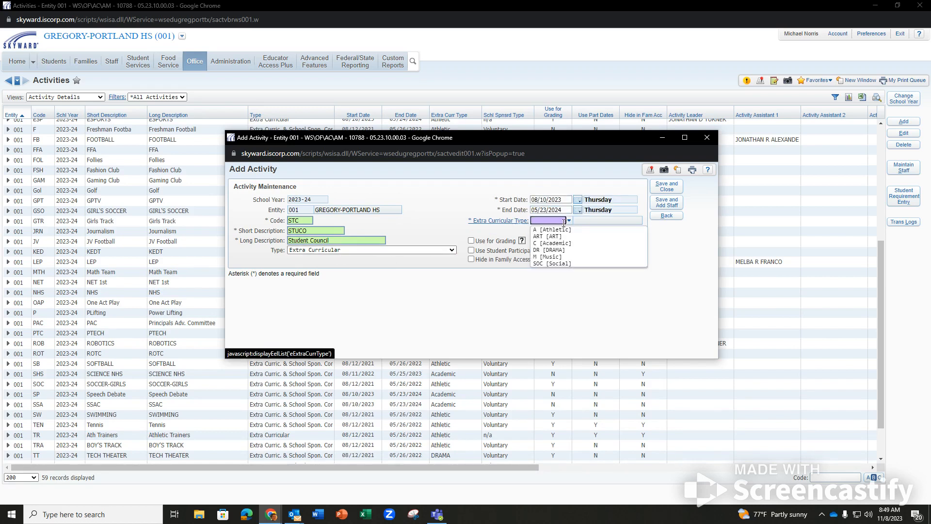
{"action": "left_click", "coordinate": [559, 256]}
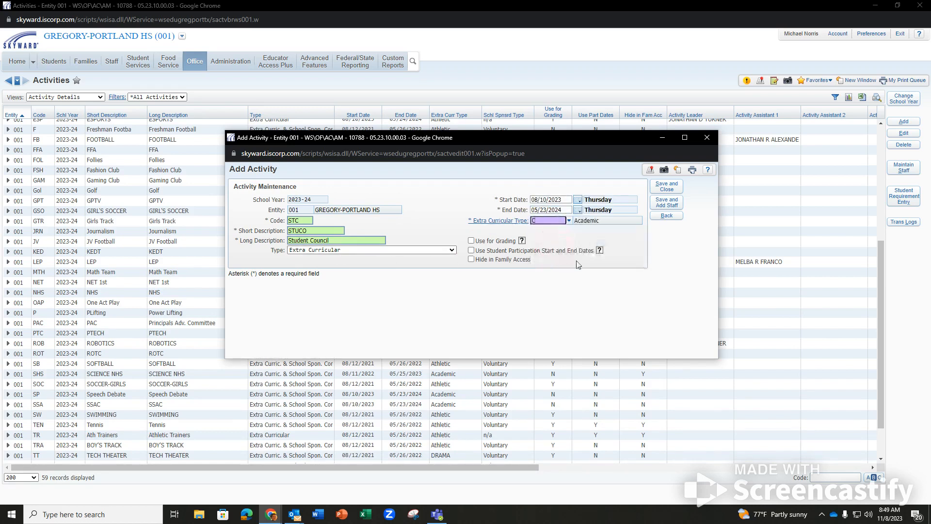
{"action": "left_click", "coordinate": [667, 202]}
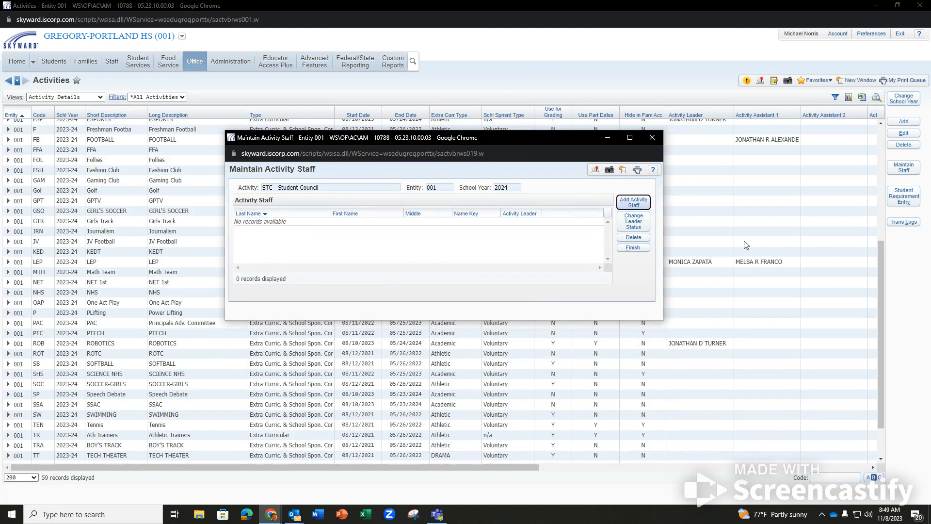
Look up a staff member and add them as the activity leader.
{"action": "left_click", "coordinate": [634, 202]}
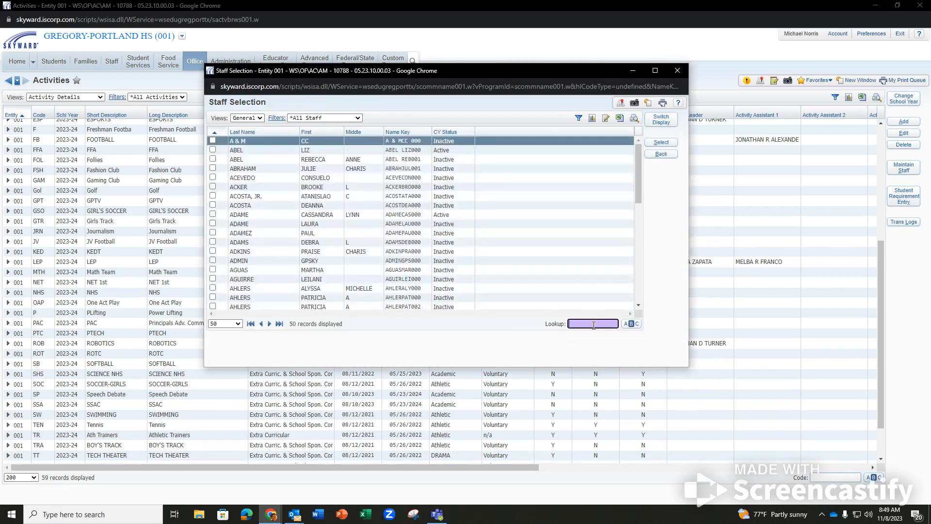
{"action": "type", "text": "carl"}
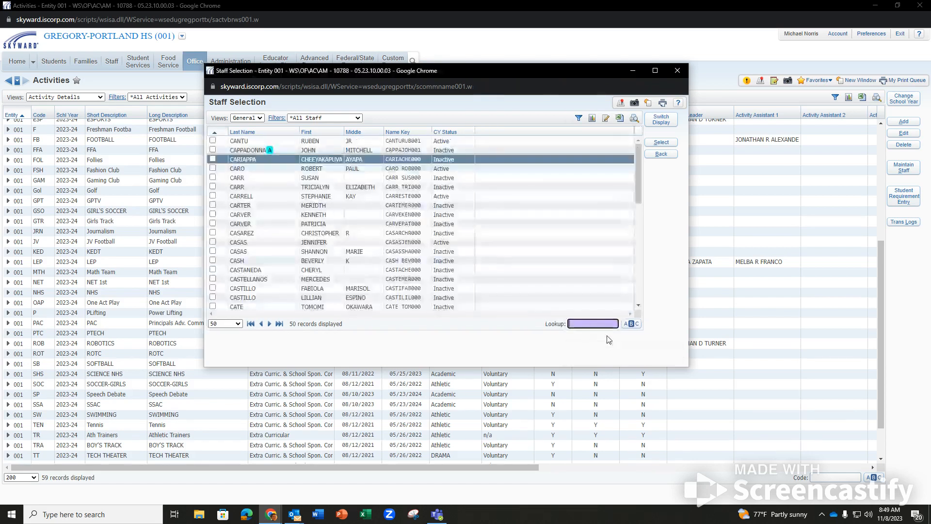
{"action": "left_click", "coordinate": [215, 195]}
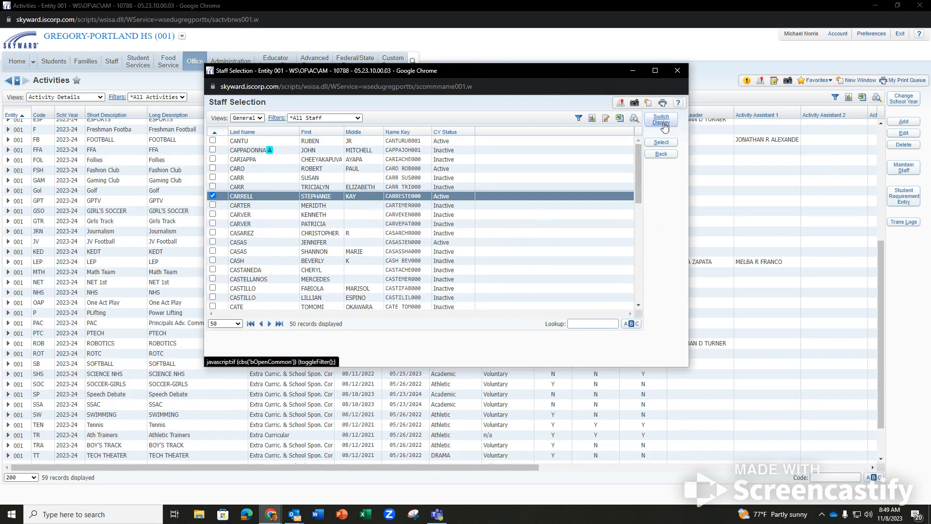
{"action": "left_click", "coordinate": [667, 148]}
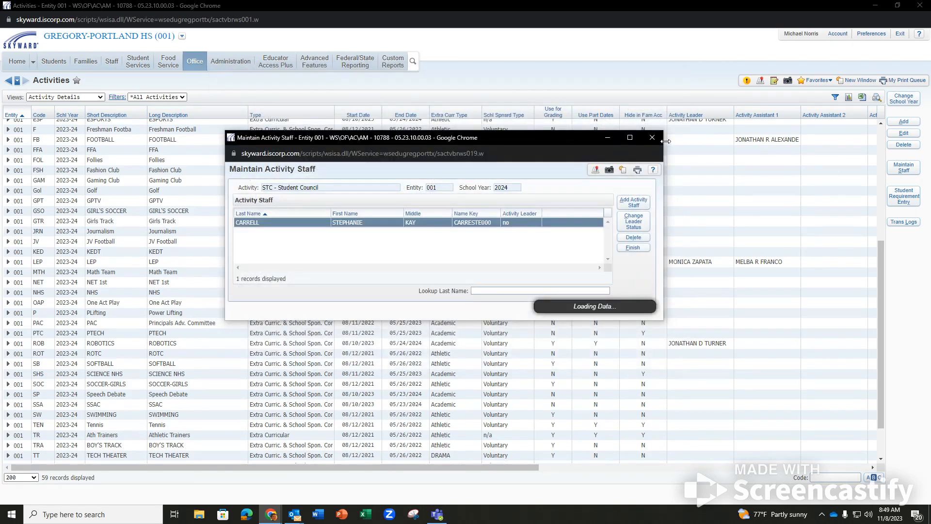
{"action": "left_click", "coordinate": [634, 222]}
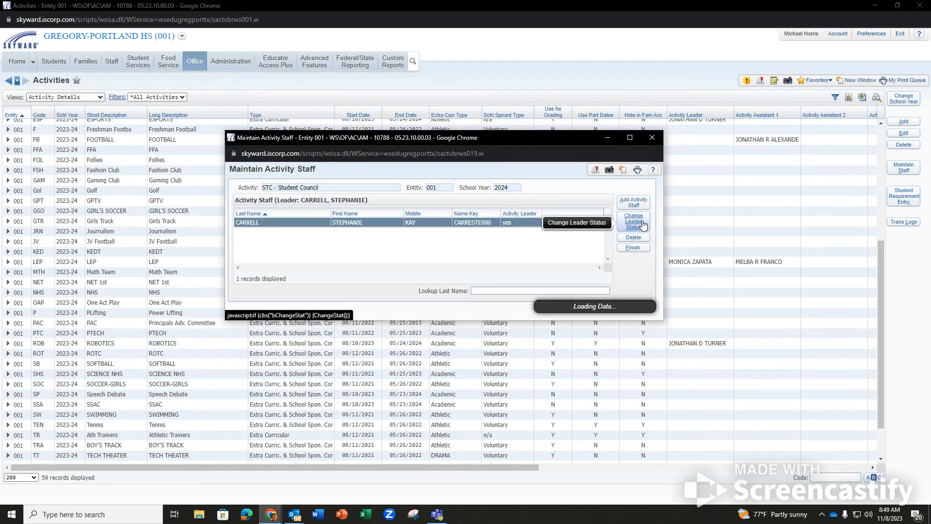
Add a second staff member as a non-leader and finish the activity staff list.
{"action": "left_click", "coordinate": [634, 202]}
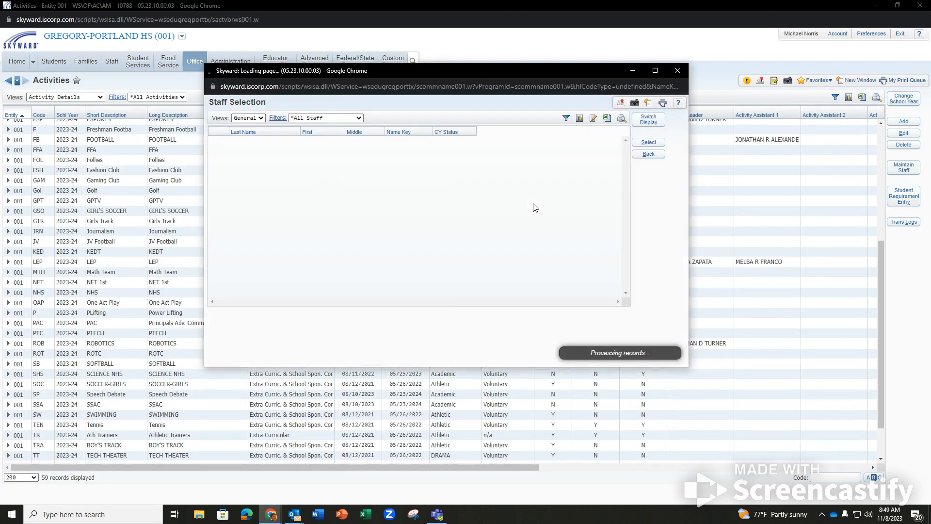
{"action": "left_click", "coordinate": [590, 327]}
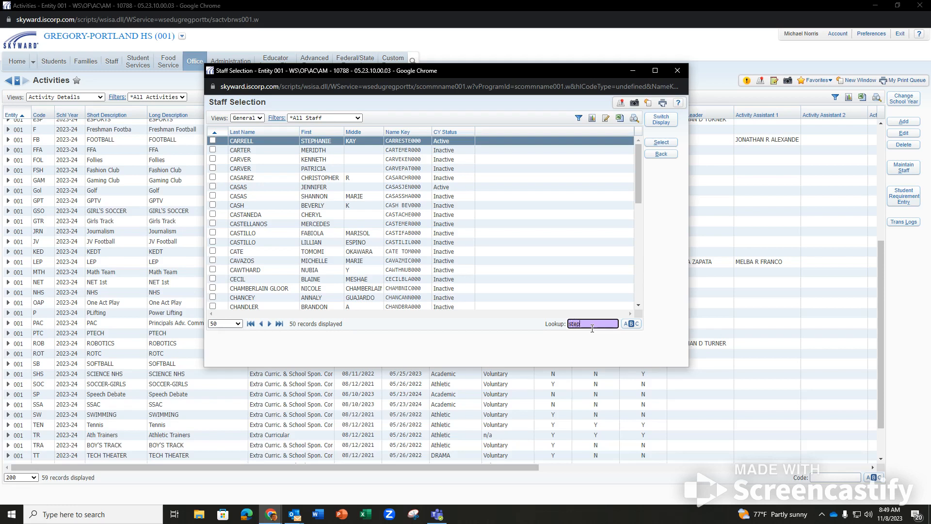
{"action": "key", "text": "Return"}
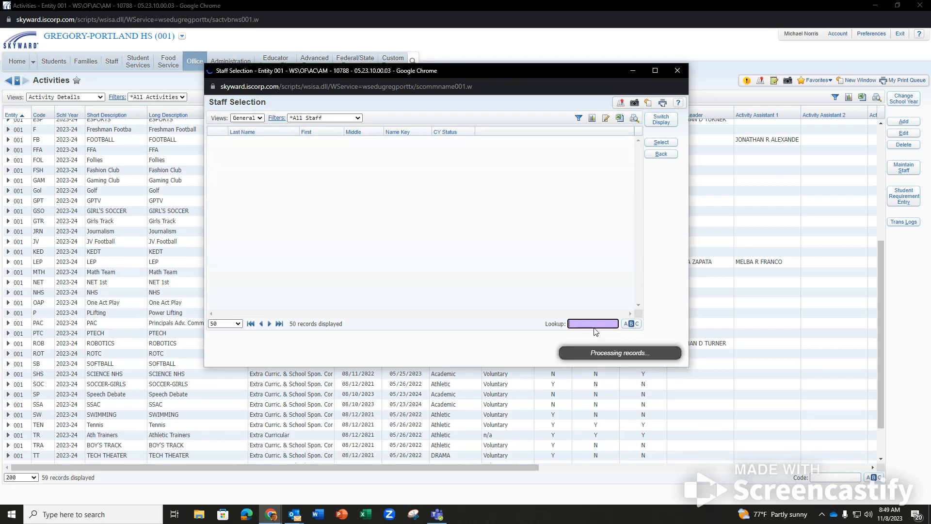
{"action": "type", "text": "stev"}
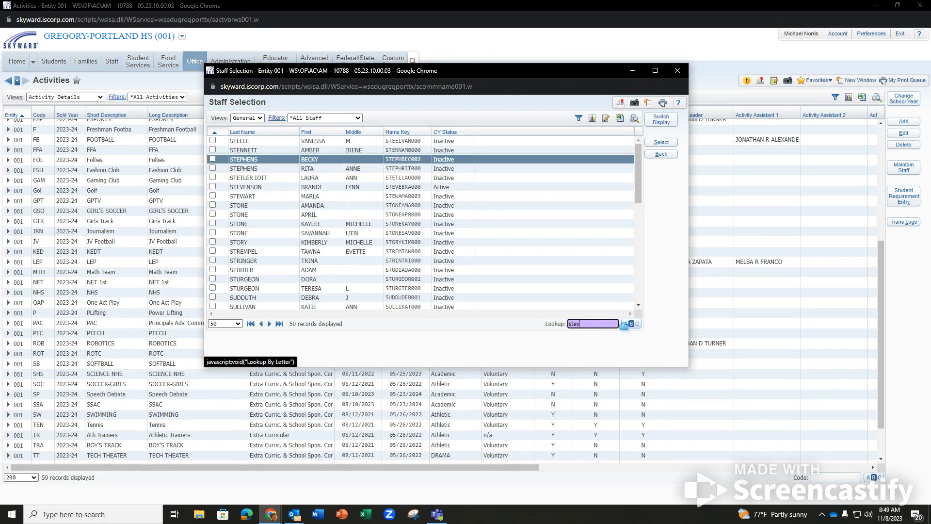
{"action": "left_click", "coordinate": [625, 324]}
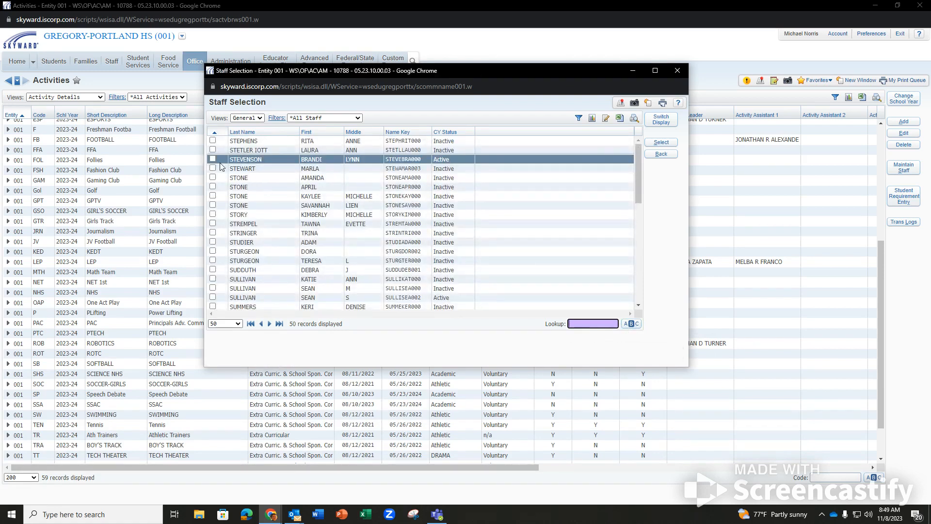
{"action": "left_click", "coordinate": [213, 160]}
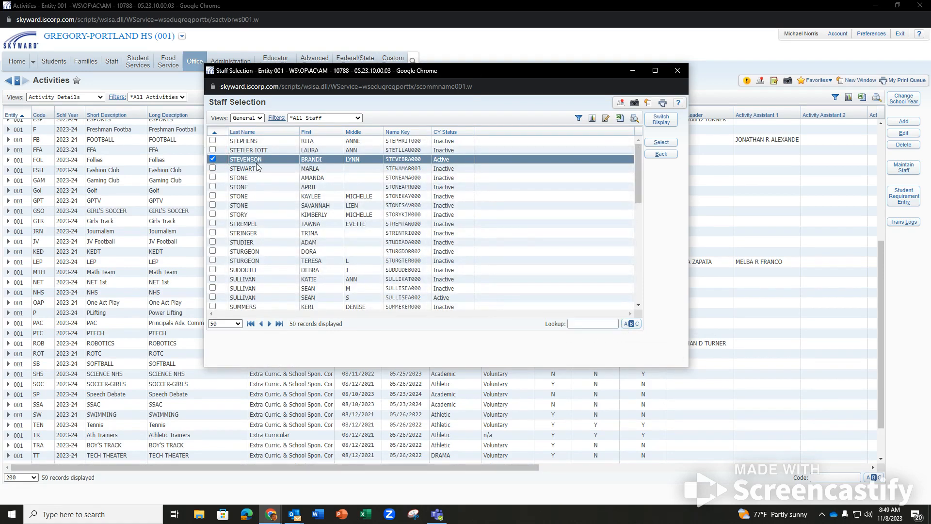
{"action": "left_click", "coordinate": [665, 143]}
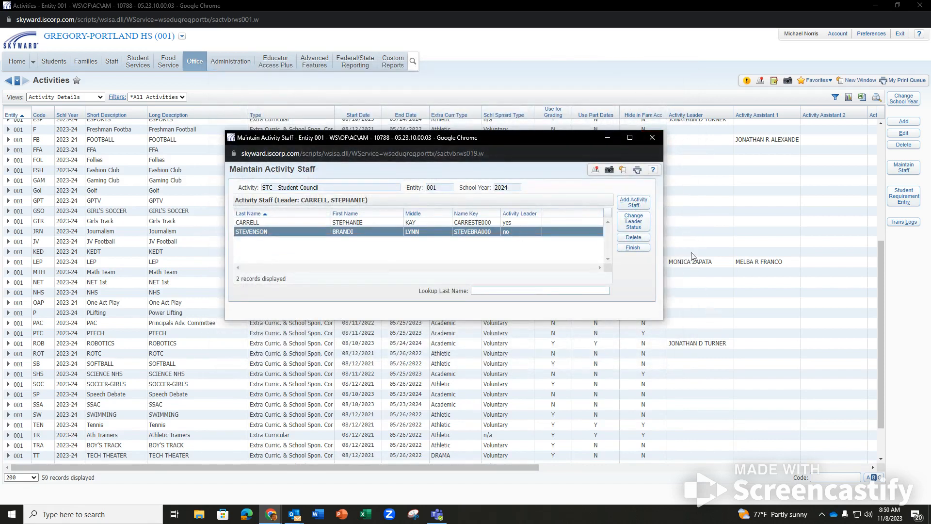
{"action": "left_click", "coordinate": [639, 247]}
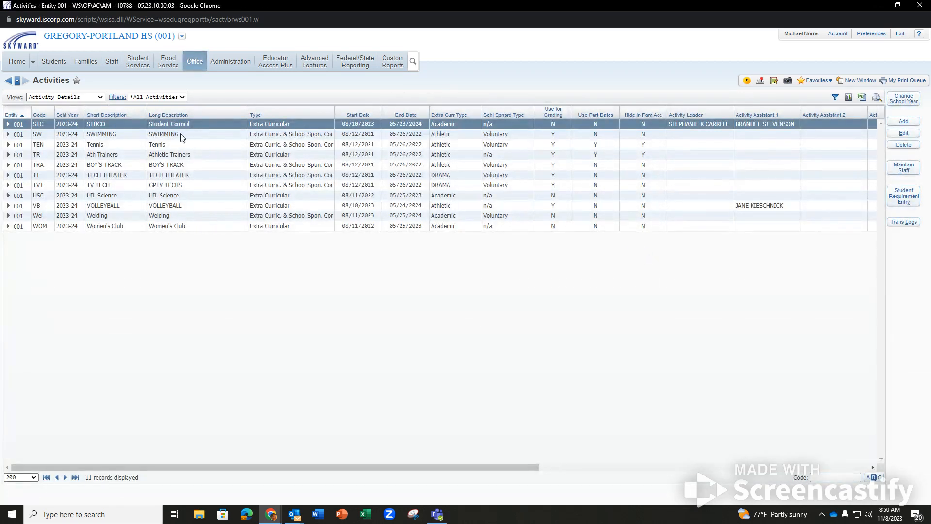
Expand the STUCO activity row to show its leader and assistant, 2 activity staff in total.
{"action": "left_click", "coordinate": [8, 124]}
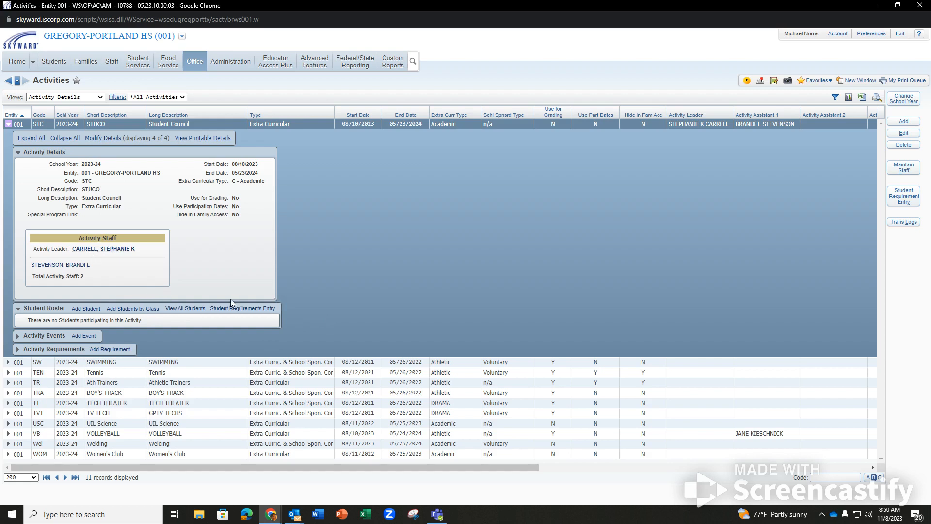
{"action": "left_click", "coordinate": [194, 61]}
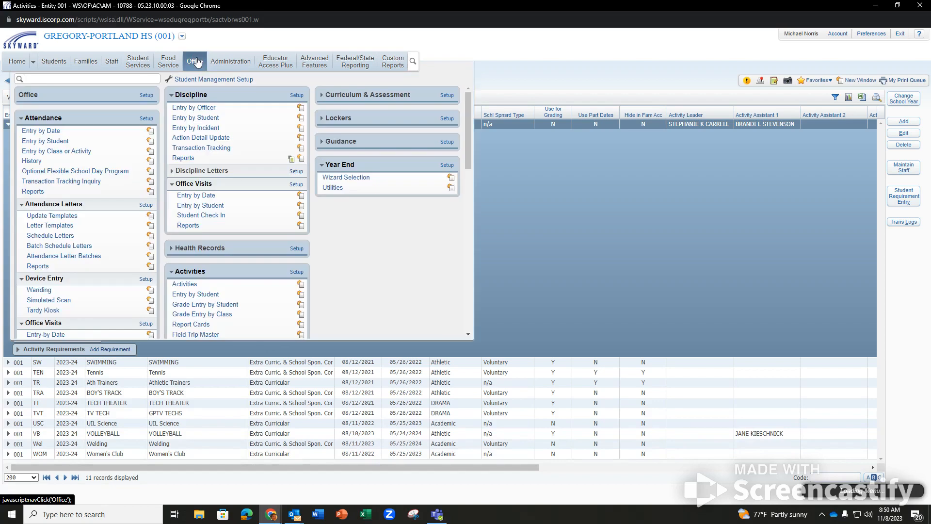
Launch the 2023-24 Mass Add Student Activities By Student utility from Setup > Utilities and open its Student Ranges.
{"action": "left_click", "coordinate": [297, 272]}
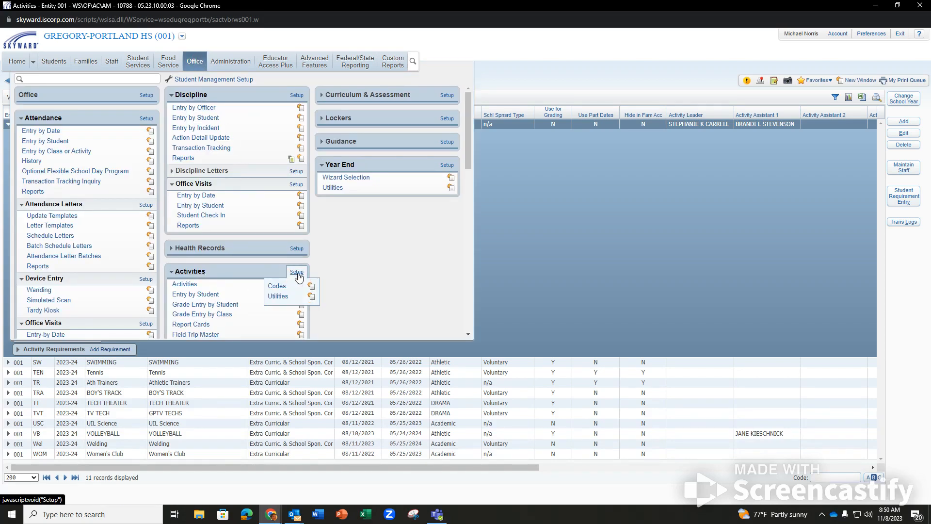
{"action": "left_click", "coordinate": [273, 293]}
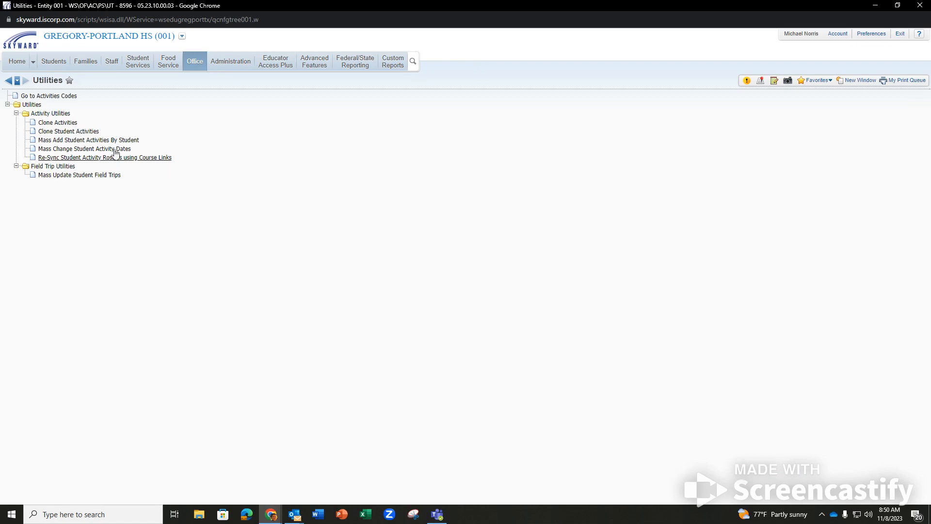
{"action": "left_click", "coordinate": [85, 141]}
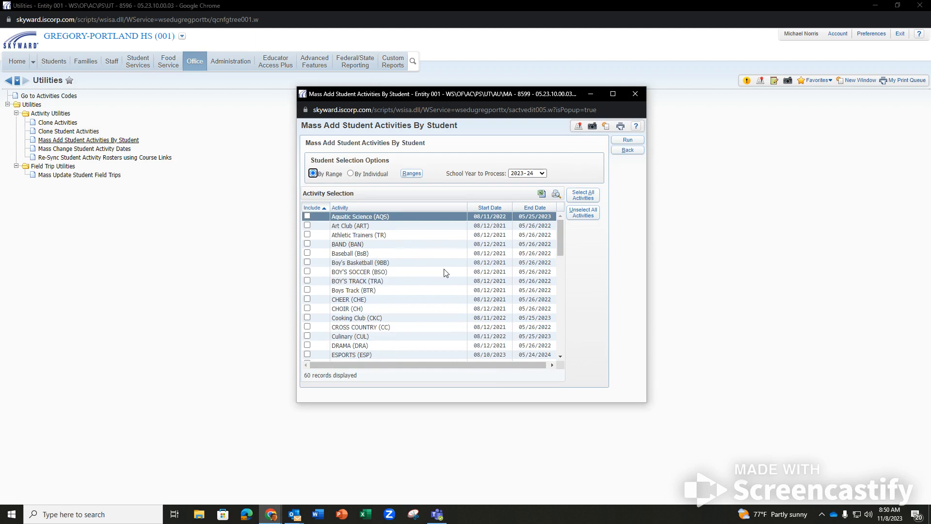
{"action": "scroll", "coordinate": [371, 358], "scroll_direction": "down", "scroll_amount": 6}
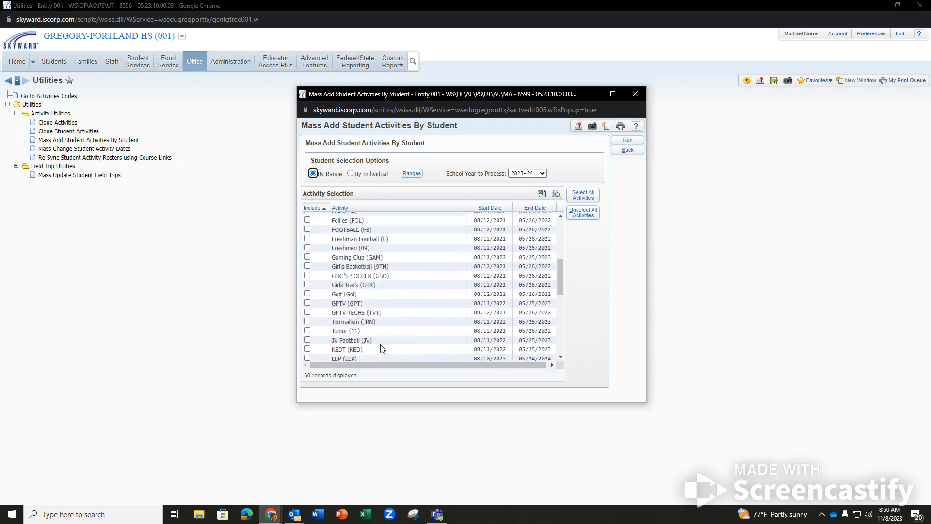
{"action": "scroll", "coordinate": [383, 348], "scroll_direction": "up", "scroll_amount": 6}
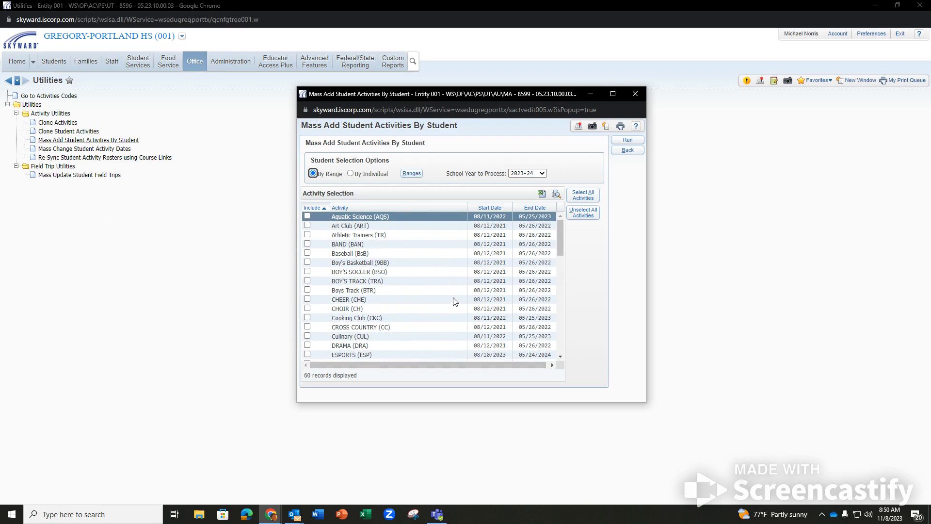
{"action": "scroll", "coordinate": [508, 300], "scroll_direction": "down", "scroll_amount": 8}
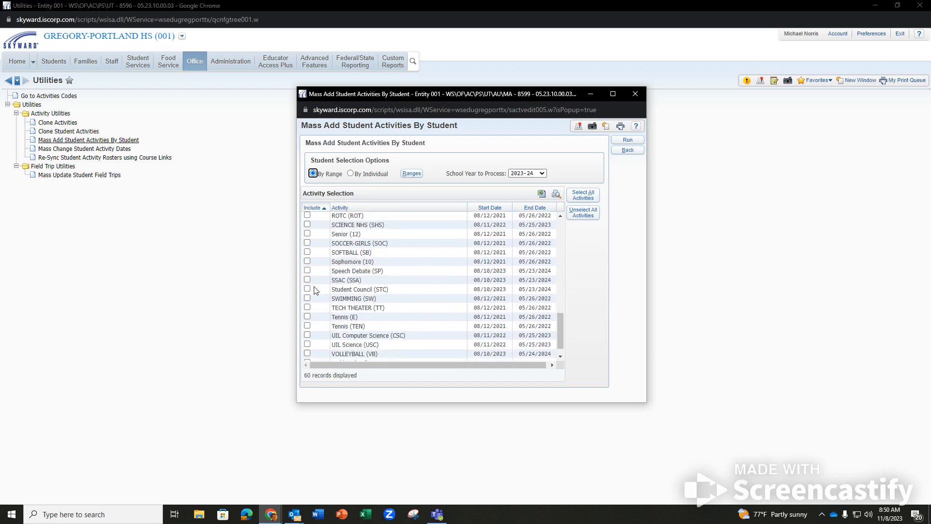
{"action": "scroll", "coordinate": [442, 266], "scroll_direction": "up", "scroll_amount": 7}
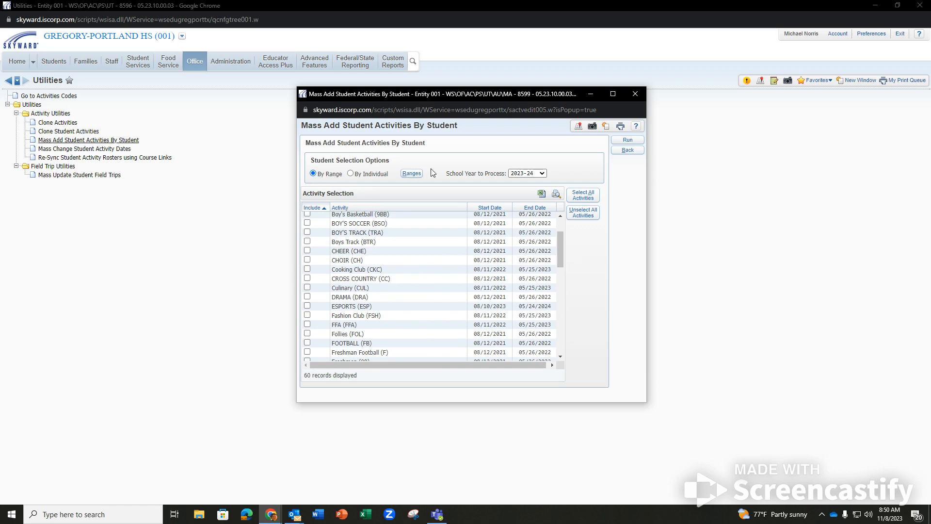
{"action": "left_click", "coordinate": [413, 175]}
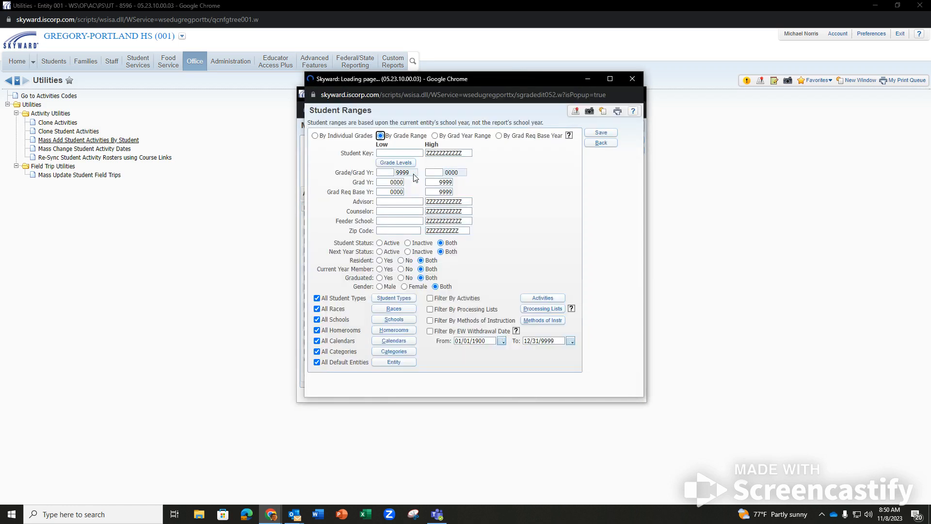
Filter the student range by the STUCO 23.24 processing list and save the ranges.
{"action": "left_click", "coordinate": [430, 280]}
{"action": "left_click", "coordinate": [539, 280]}
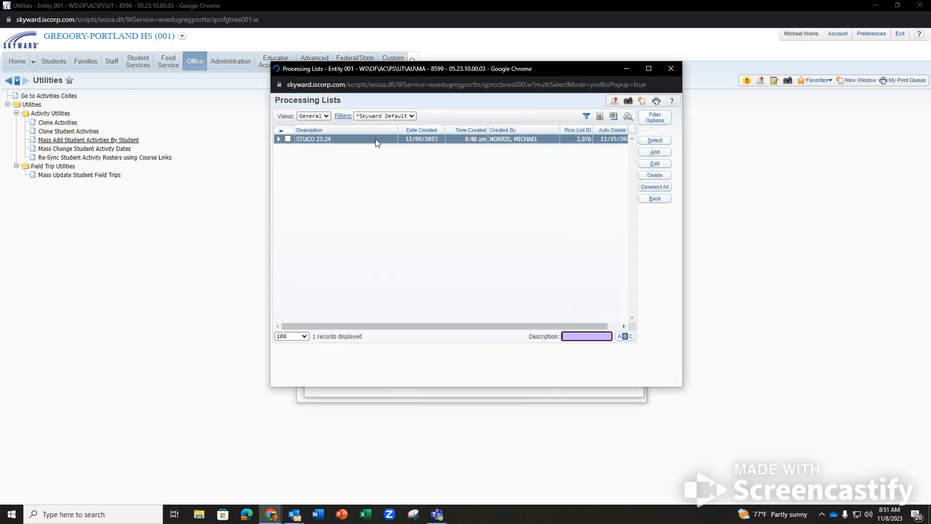
{"action": "left_click", "coordinate": [287, 140]}
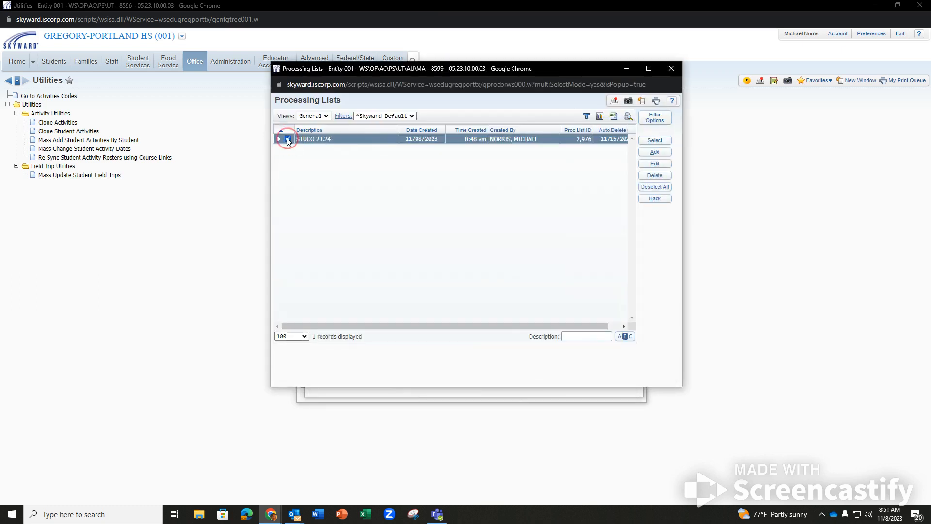
{"action": "left_click", "coordinate": [657, 139]}
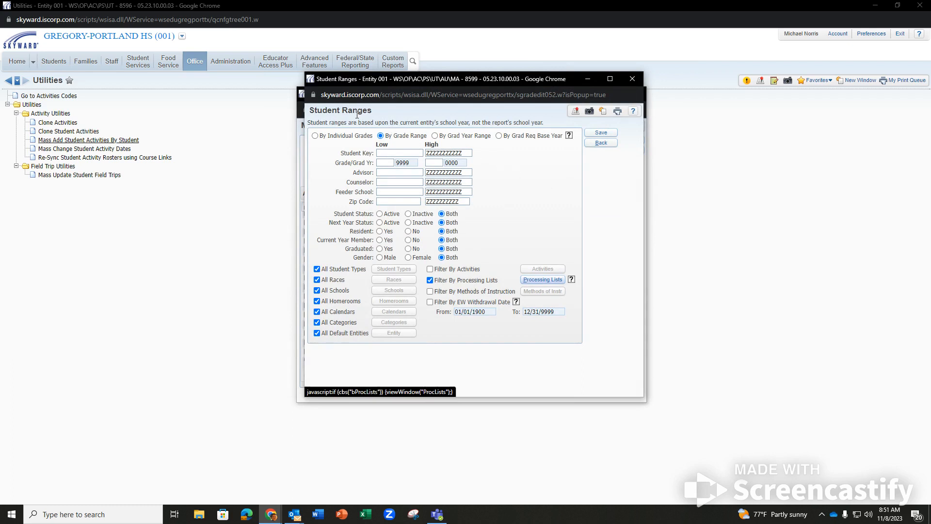
{"action": "left_click", "coordinate": [601, 133]}
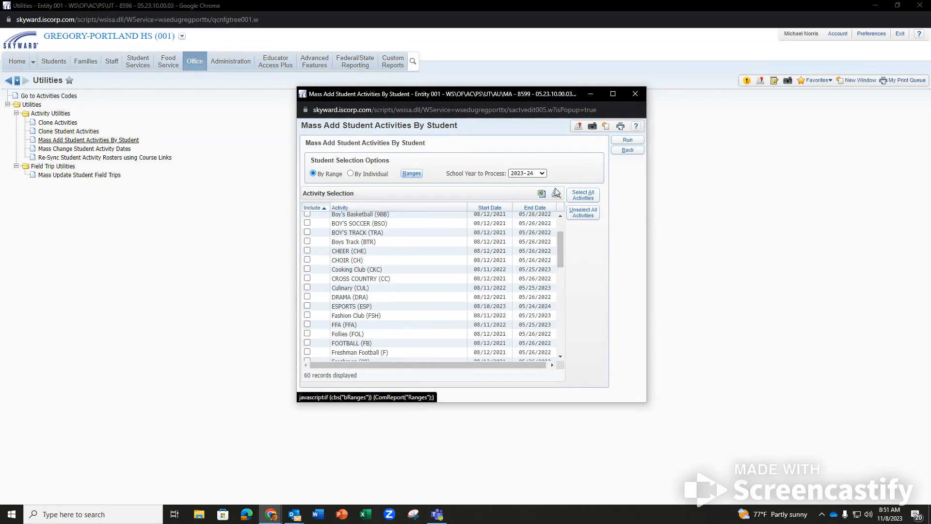
Run the mass add, view the report of students added, then close the report and Mass Add window.
{"action": "left_click", "coordinate": [631, 140]}
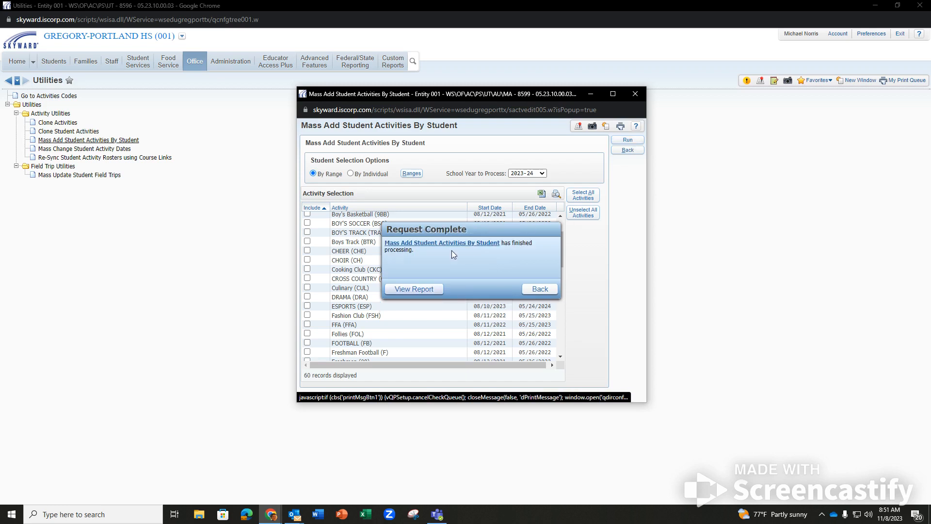
{"action": "left_click", "coordinate": [412, 289]}
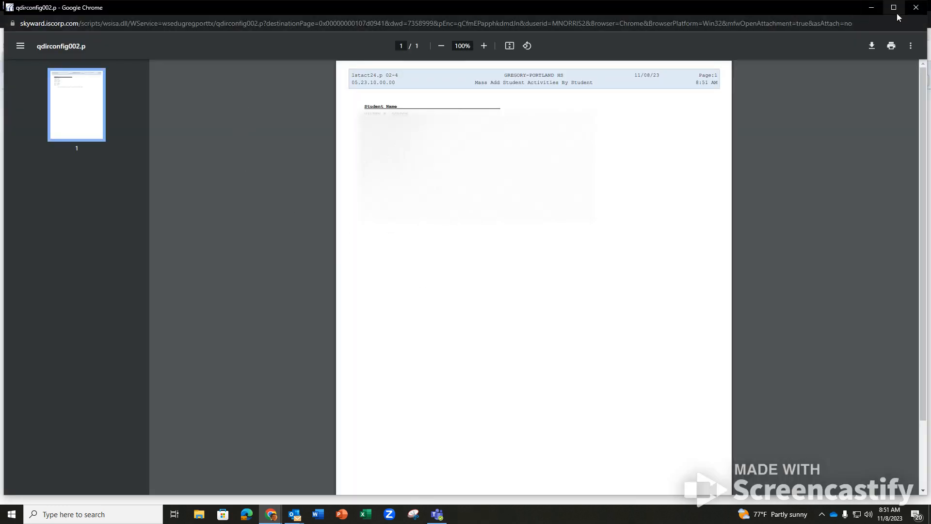
{"action": "left_click", "coordinate": [916, 8]}
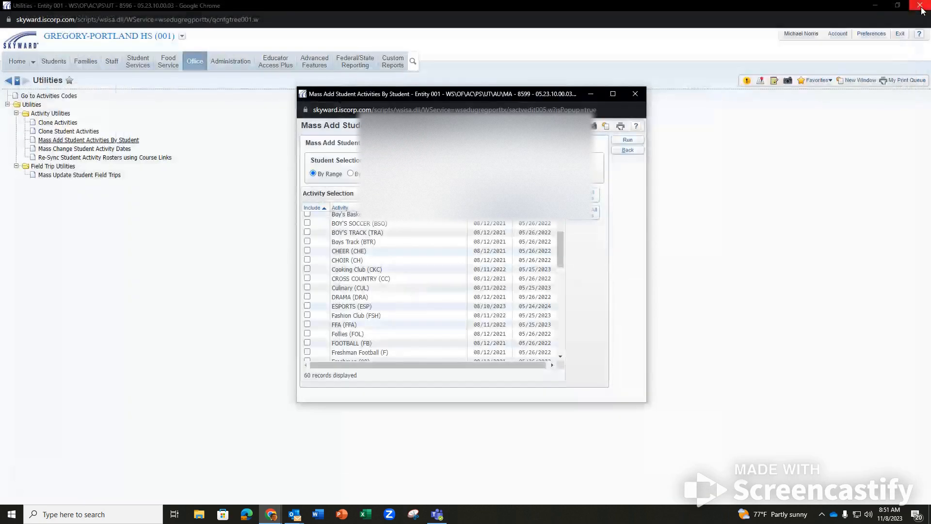
{"action": "left_click", "coordinate": [627, 140]}
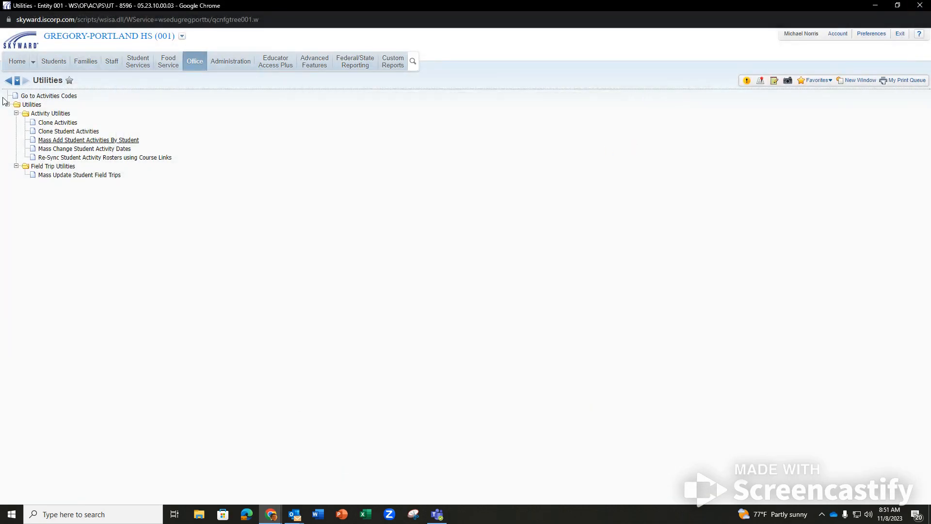
Check the current student profile's Activity tab for STUCO, then close the Student Management window.
{"action": "left_click", "coordinate": [17, 63]}
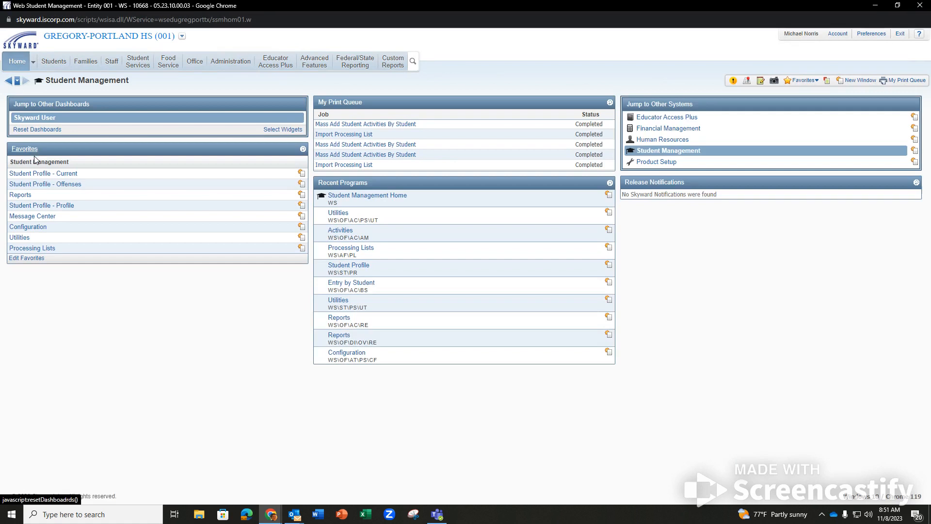
{"action": "left_click", "coordinate": [42, 175]}
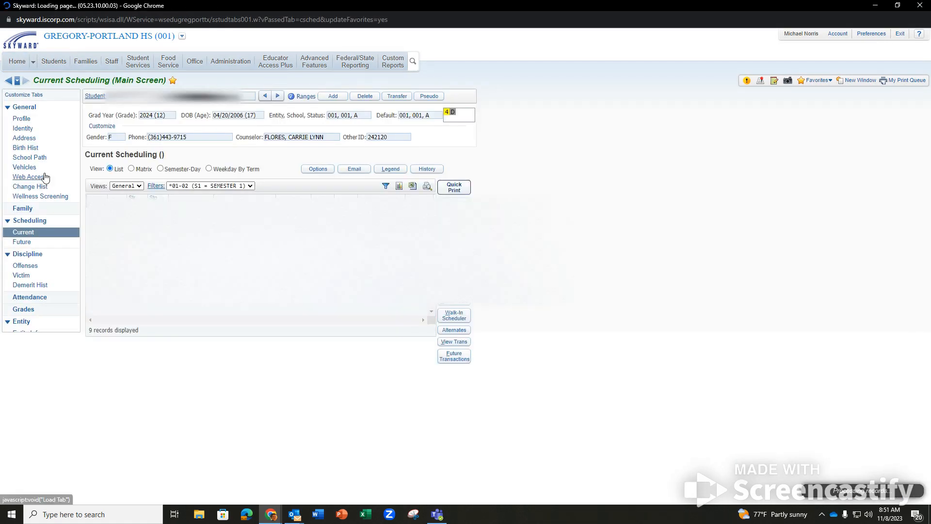
{"action": "scroll", "coordinate": [59, 194], "scroll_direction": "down", "scroll_amount": 3}
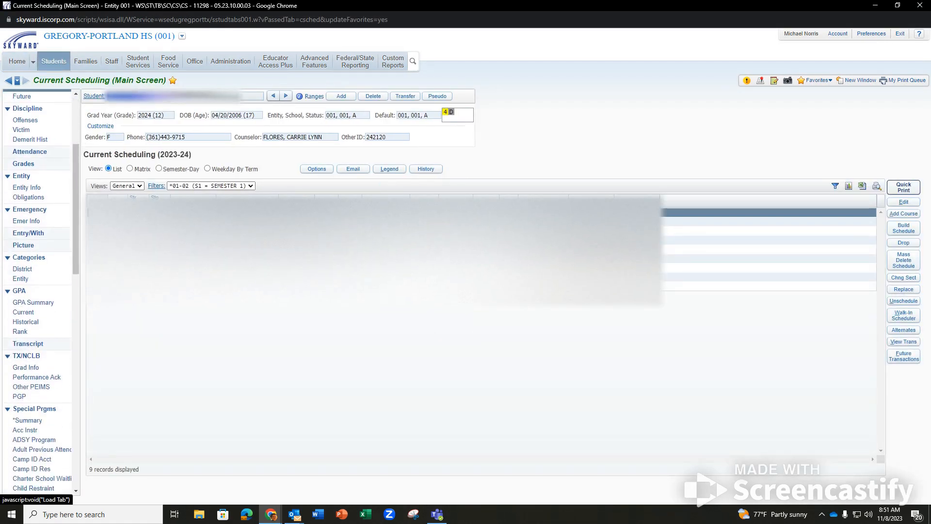
{"action": "scroll", "coordinate": [67, 219], "scroll_direction": "down", "scroll_amount": 10}
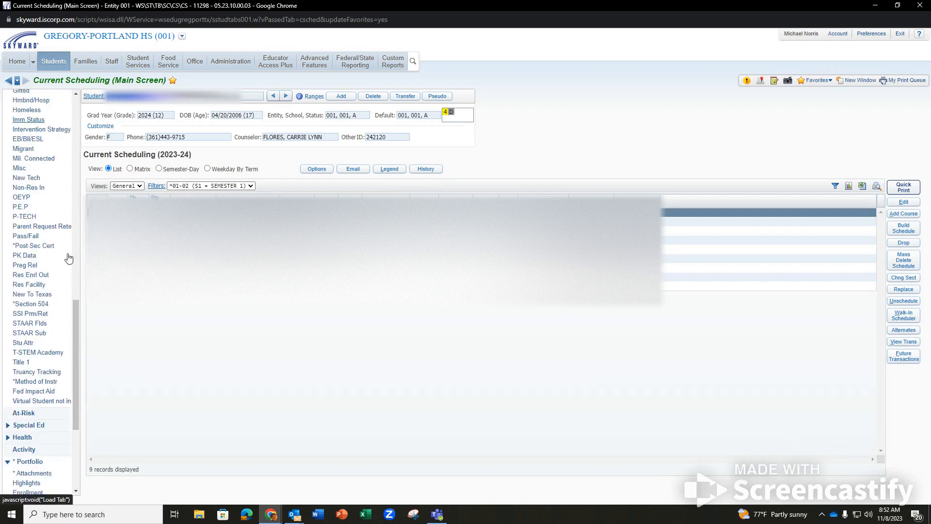
{"action": "scroll", "coordinate": [25, 393], "scroll_direction": "down", "scroll_amount": 4}
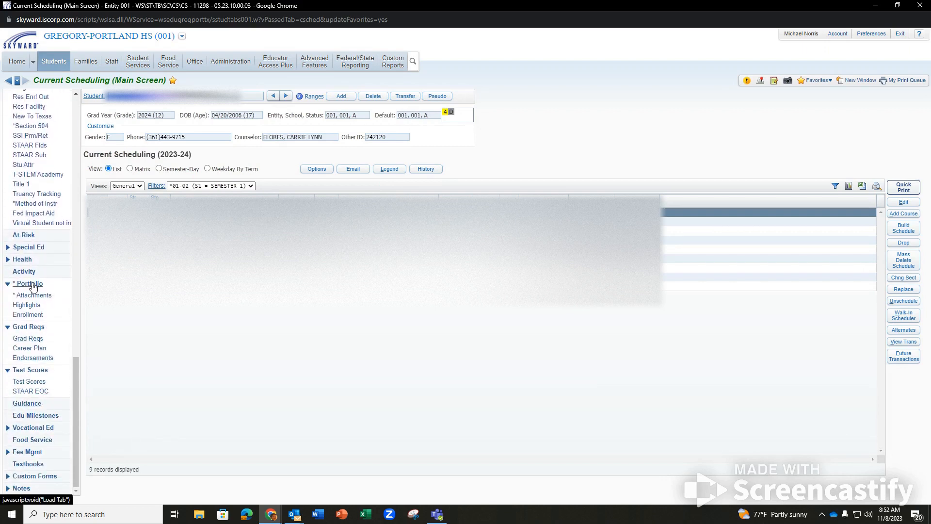
{"action": "left_click", "coordinate": [29, 274]}
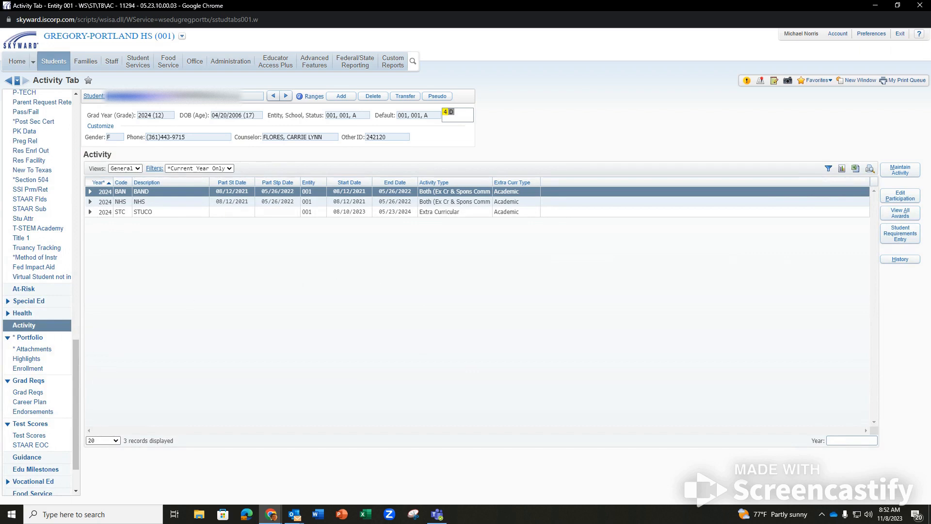
{"action": "left_click", "coordinate": [882, 6]}
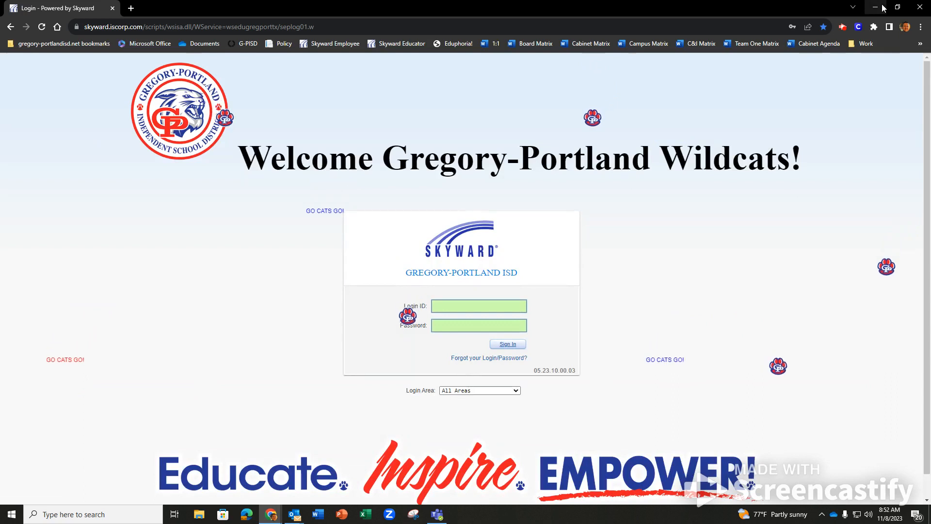